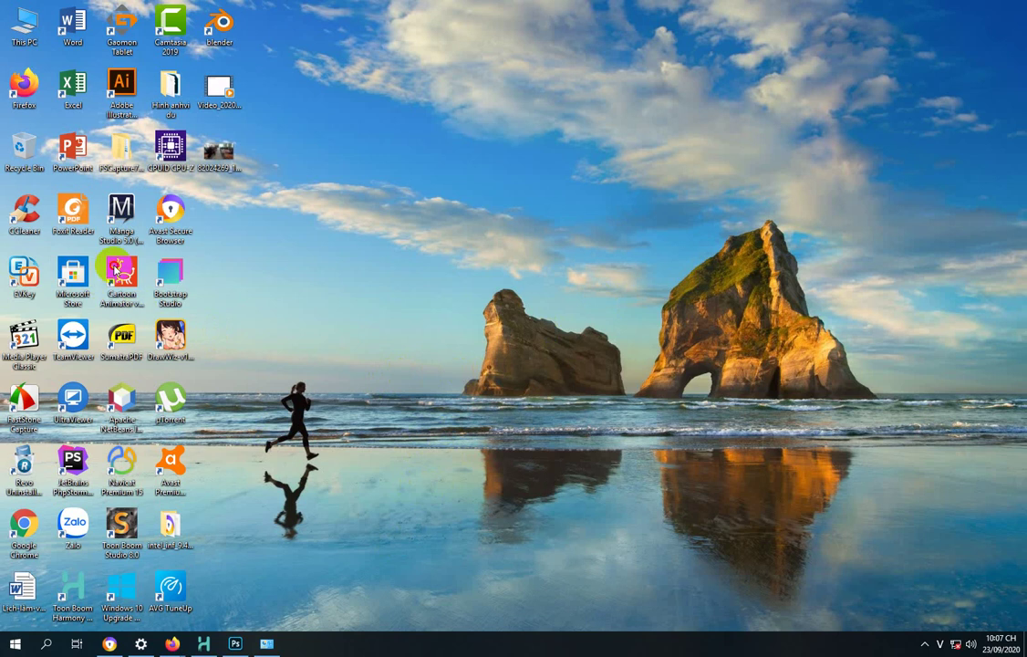
Step: Launch Cartoon Animator 4 from the desktop and decline its sign-up offer
{"action": "left_click", "coordinate": [123, 271]}
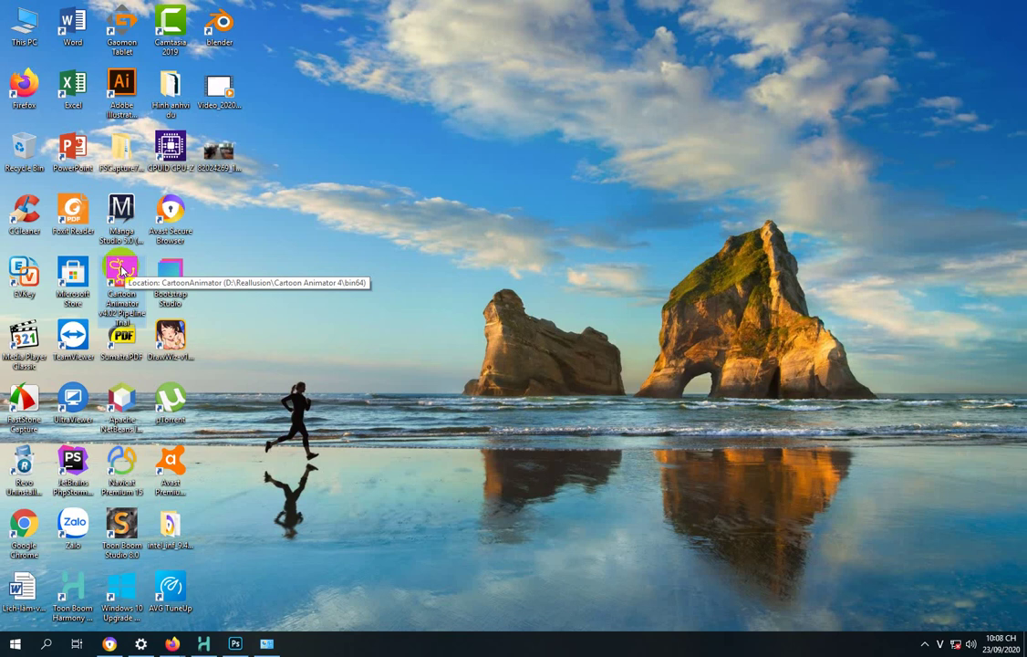
{"action": "right_click", "coordinate": [121, 270]}
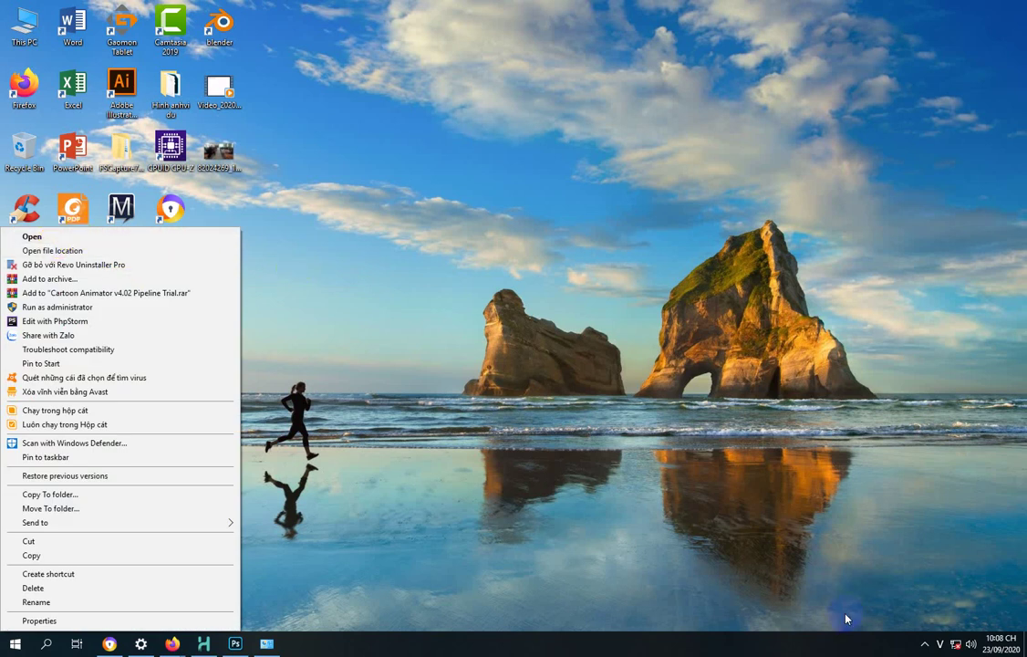
{"action": "left_click", "coordinate": [97, 237]}
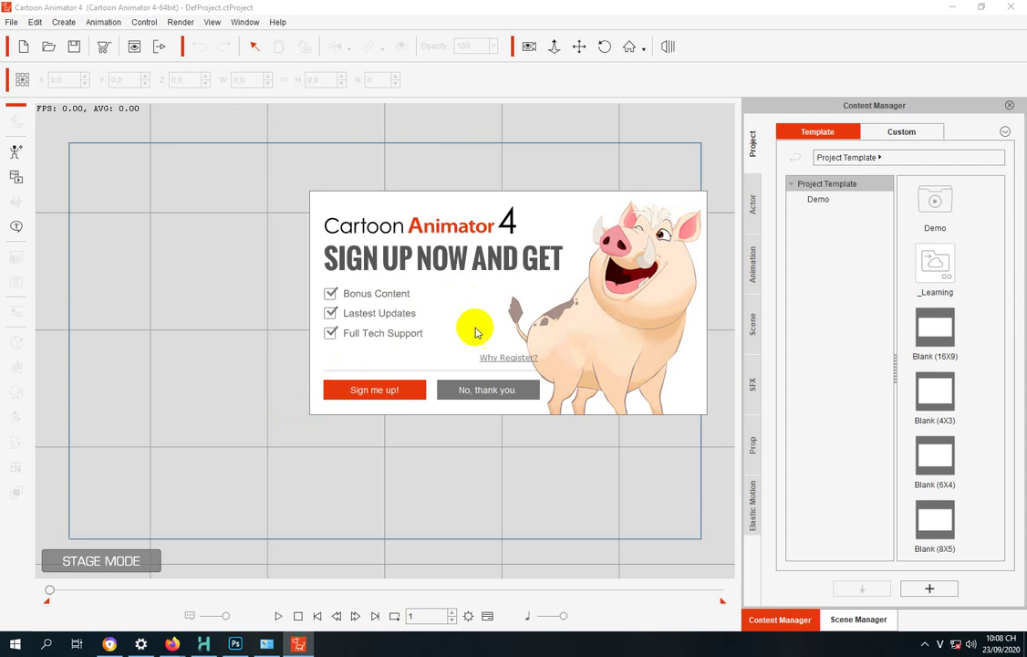
{"action": "left_click", "coordinate": [468, 391]}
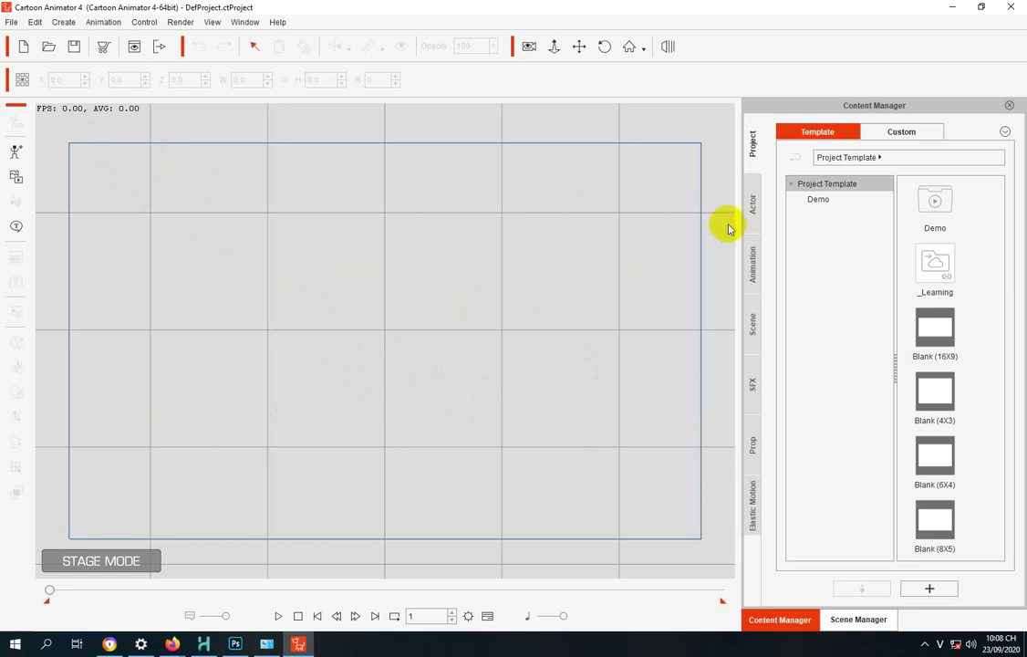
Step: Browse the actor templates and expand the Character and G3 categories to view their types
{"action": "left_click", "coordinate": [750, 205]}
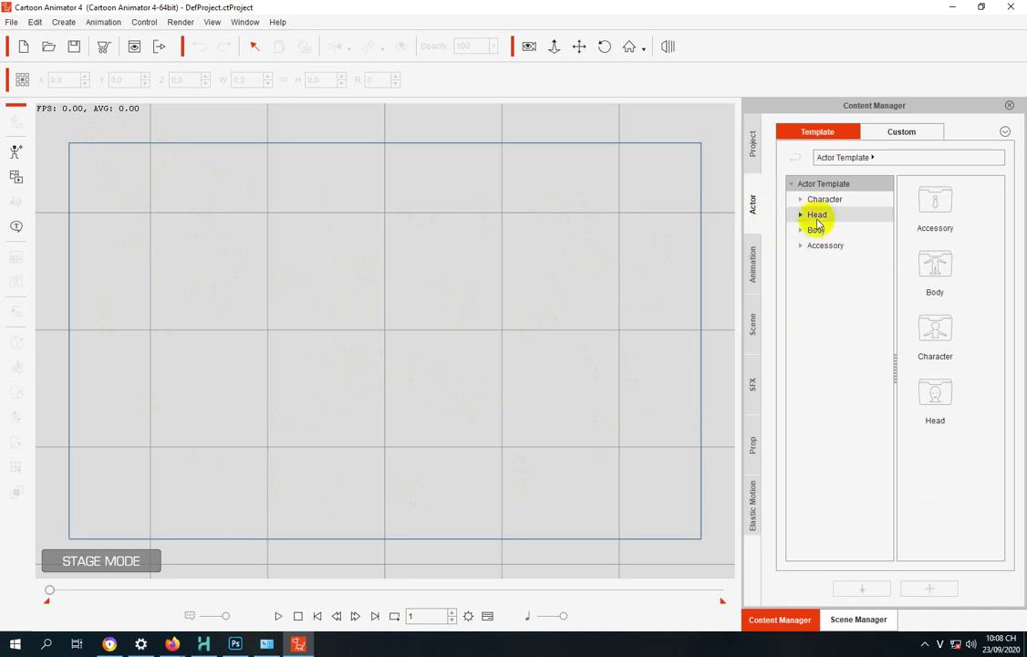
{"action": "left_click", "coordinate": [802, 200]}
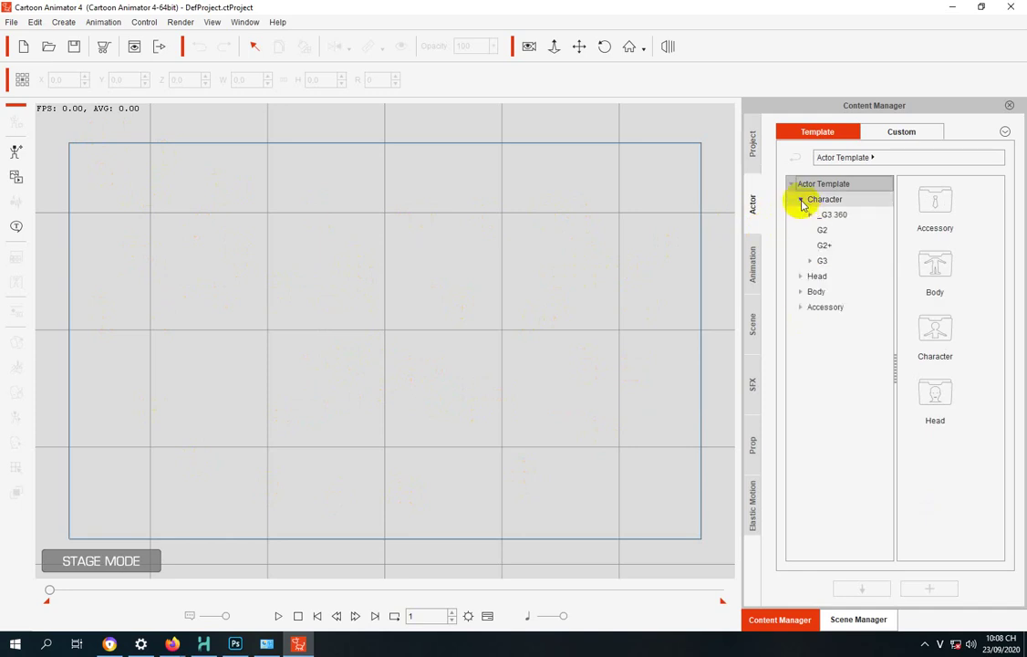
{"action": "left_click", "coordinate": [811, 261]}
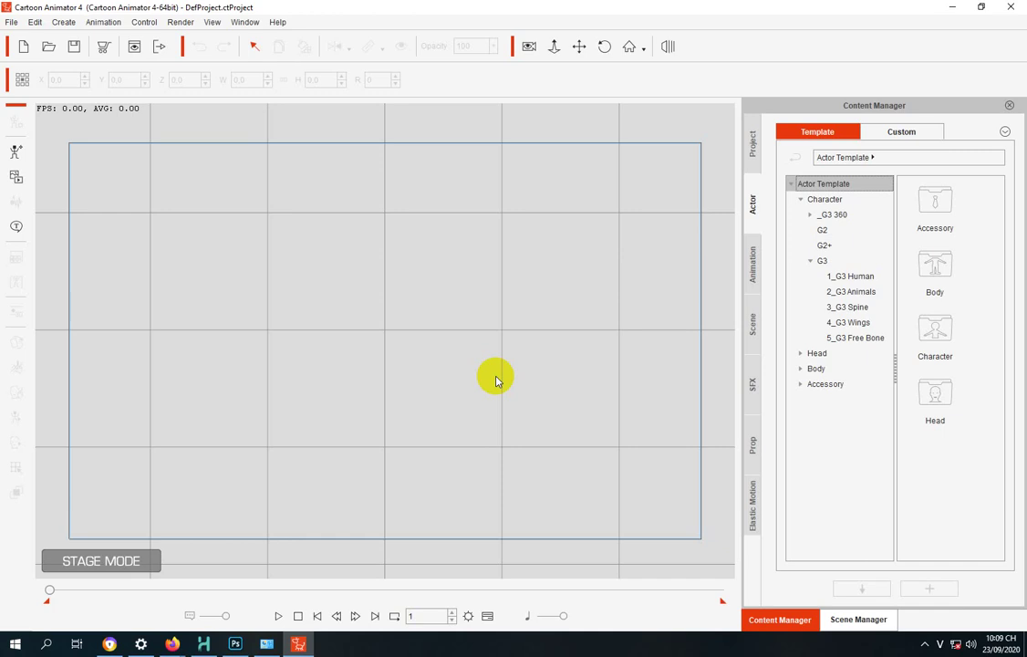
Step: Switch to Photoshop and create a blank document from the A4 print preset
{"action": "left_click", "coordinate": [235, 646]}
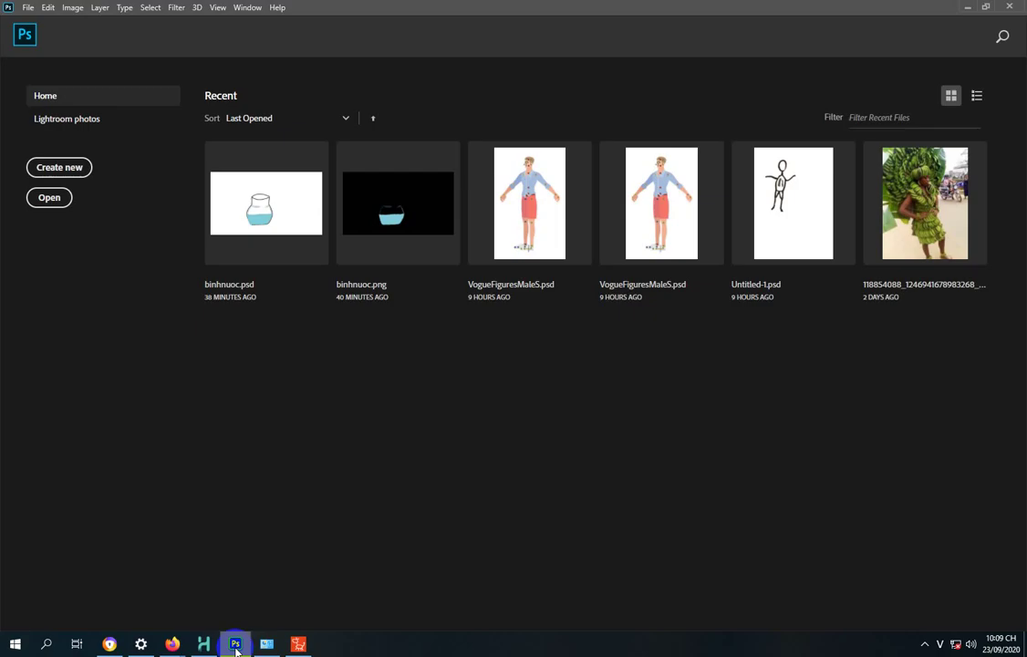
{"action": "left_click", "coordinate": [58, 173]}
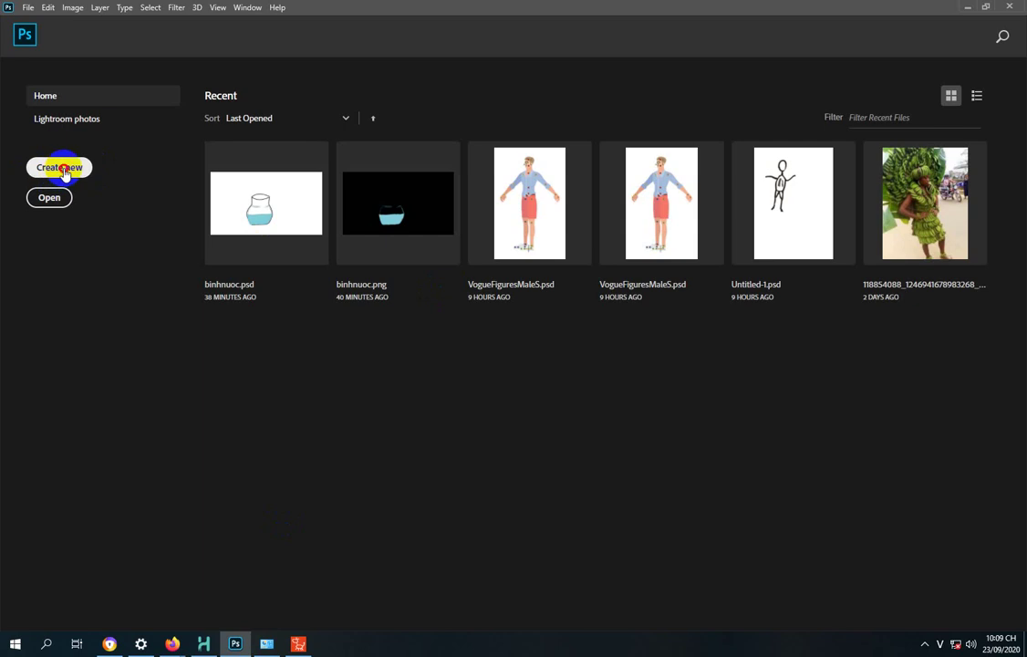
{"action": "left_click", "coordinate": [62, 172]}
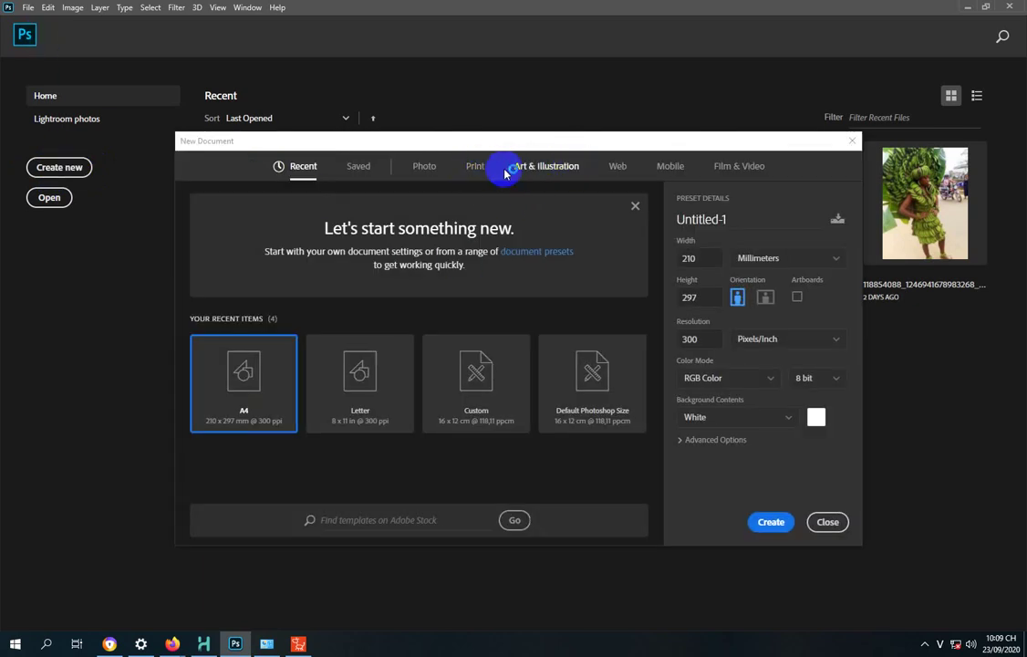
{"action": "left_click", "coordinate": [473, 169]}
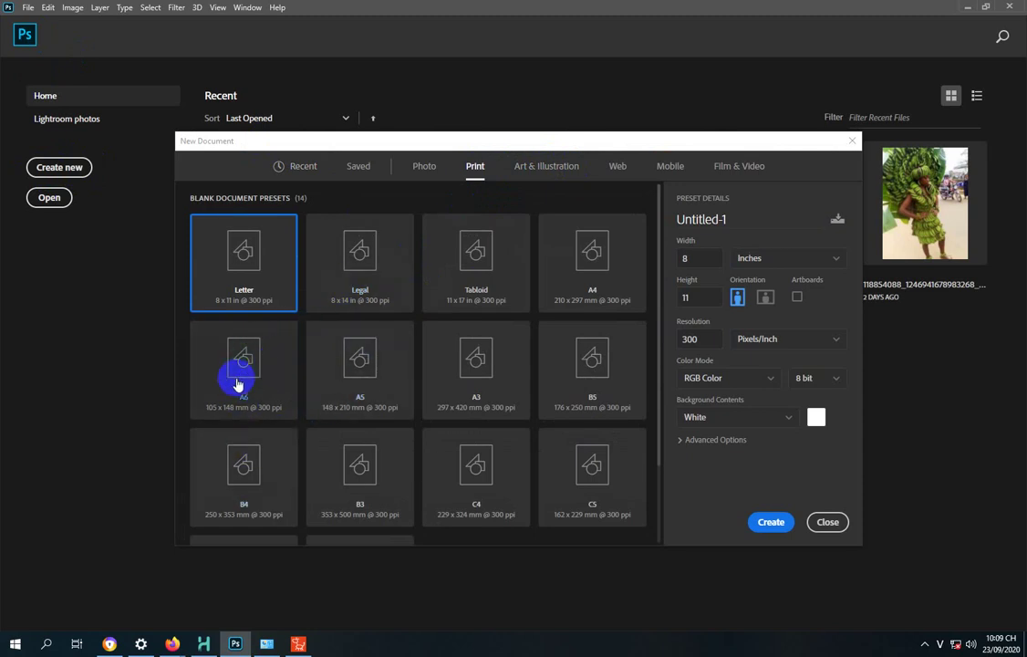
{"action": "double_click", "coordinate": [587, 252]}
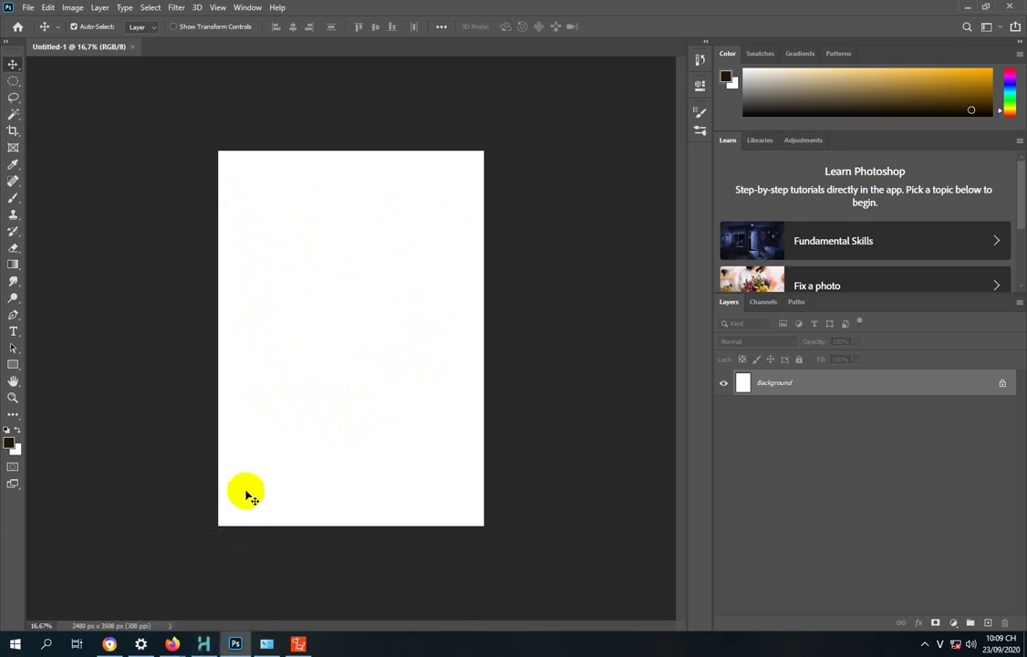
Step: Switch to Toon Boom Harmony and examine the first-frame drawings of the nuoc and binh layers
{"action": "left_click", "coordinate": [203, 644]}
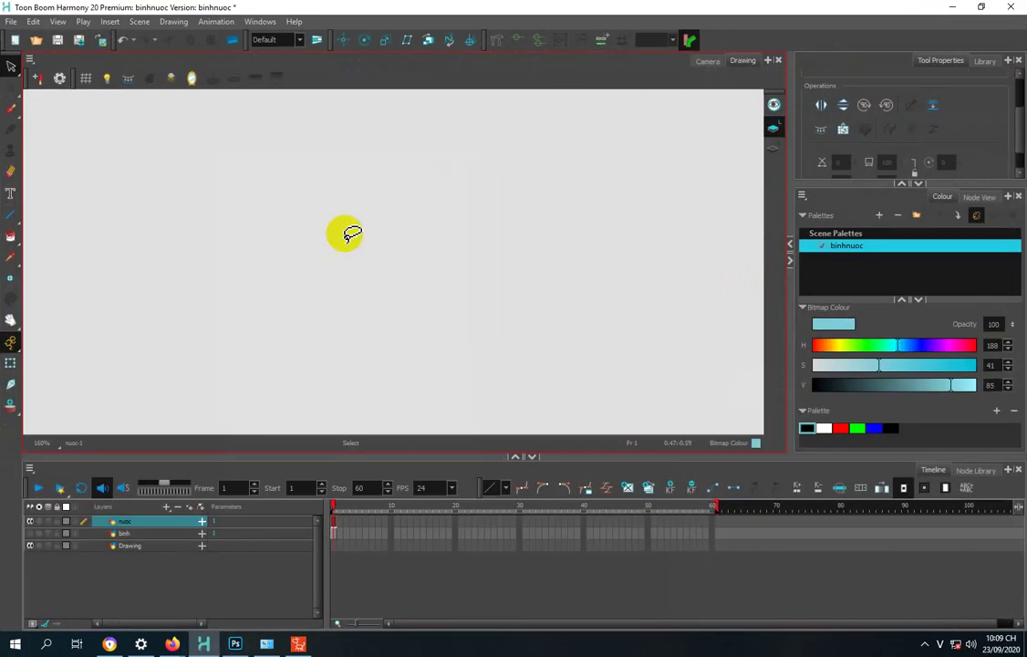
{"action": "left_click", "coordinate": [159, 519]}
{"action": "left_click", "coordinate": [130, 534]}
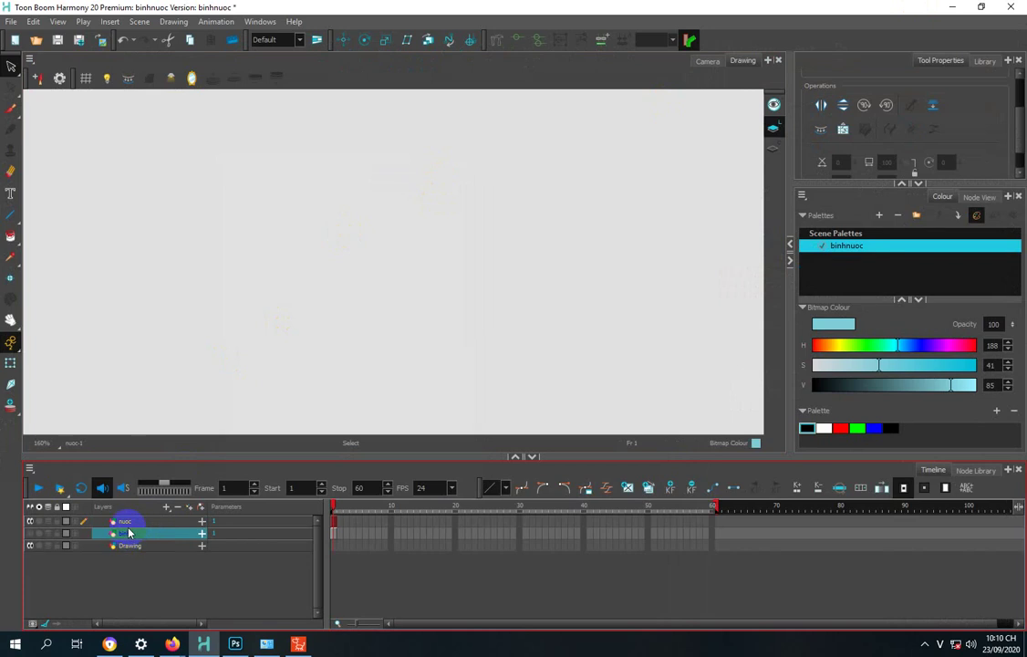
{"action": "left_click", "coordinate": [126, 522], "text": "ctrl"}
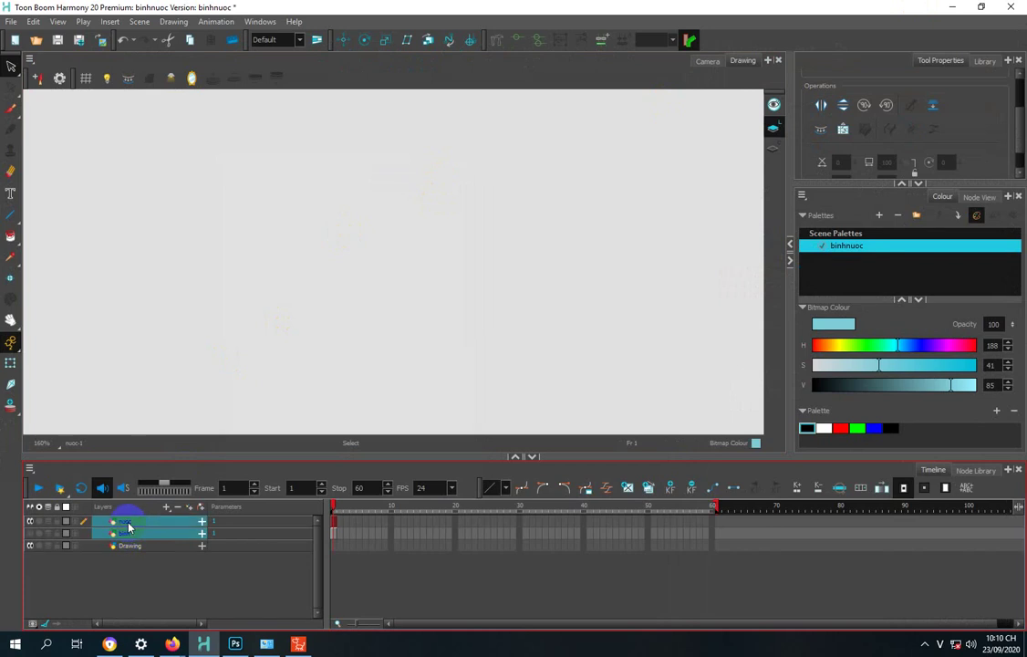
{"action": "left_click", "coordinate": [334, 534]}
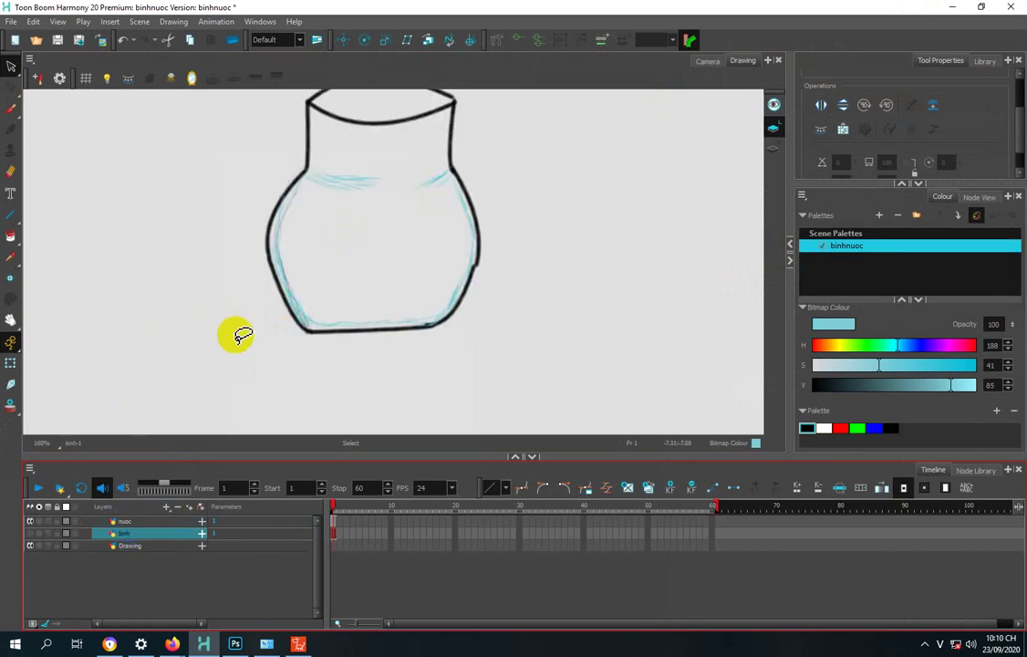
{"action": "left_click", "coordinate": [333, 521]}
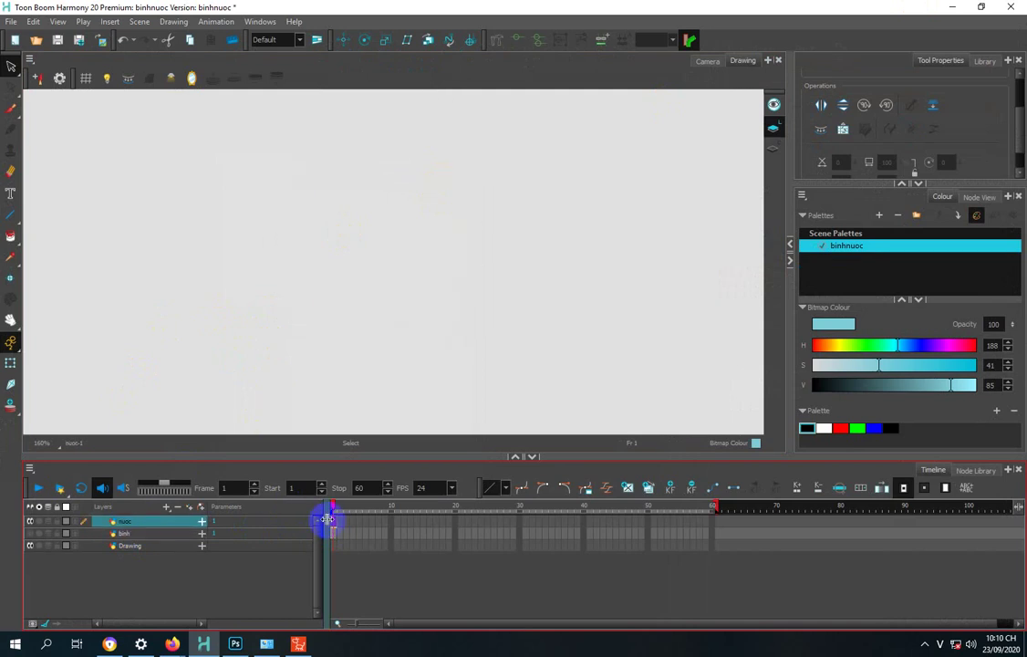
{"action": "left_click", "coordinate": [335, 536]}
{"action": "left_click", "coordinate": [332, 531]}
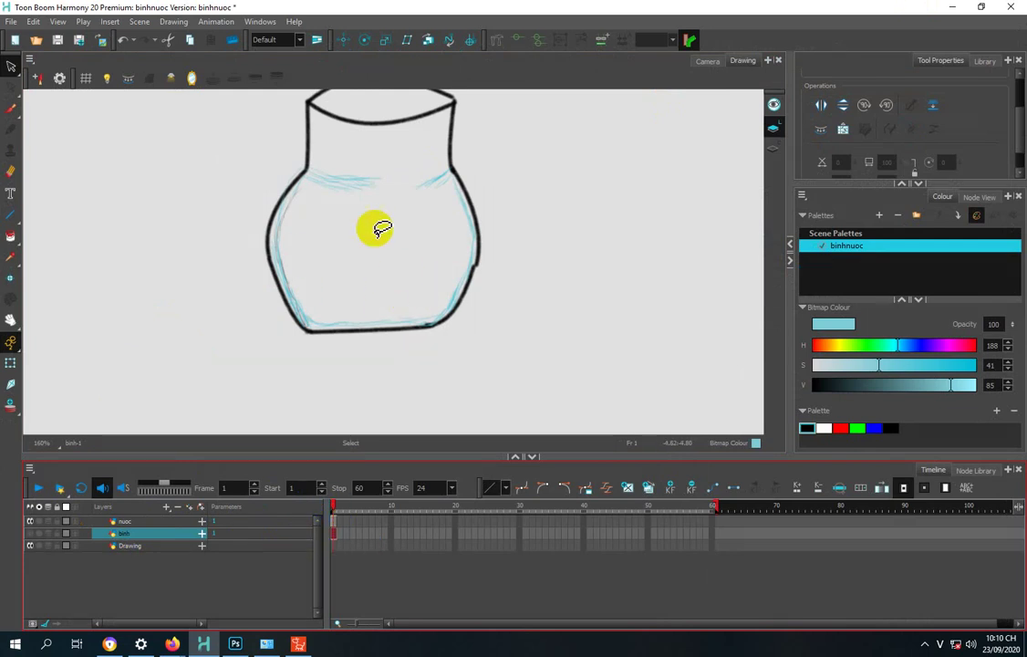
{"action": "left_click", "coordinate": [328, 514]}
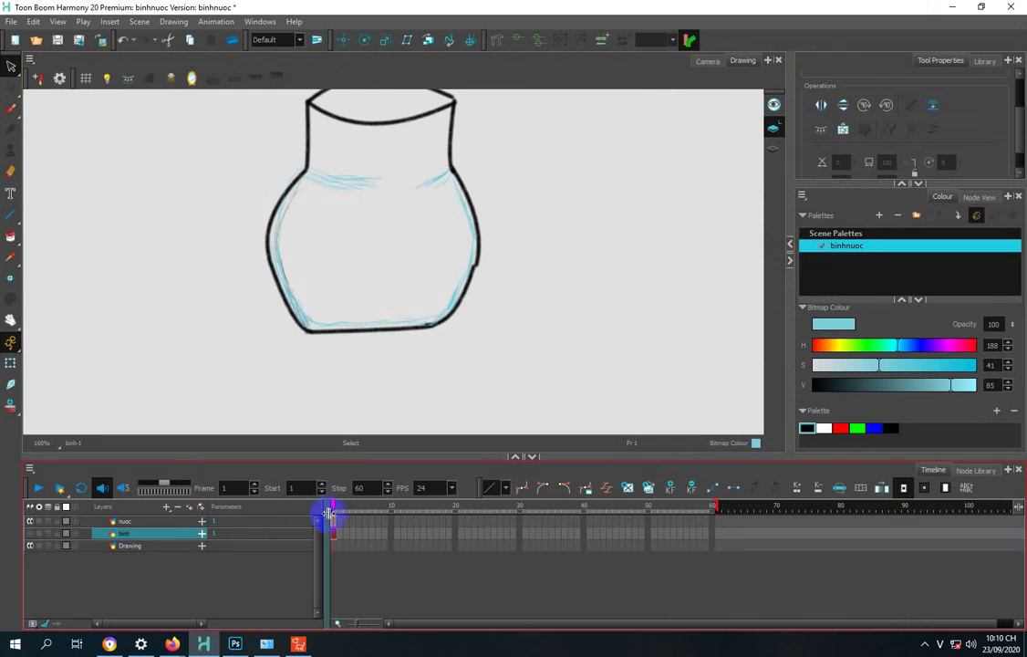
{"action": "left_click", "coordinate": [317, 429]}
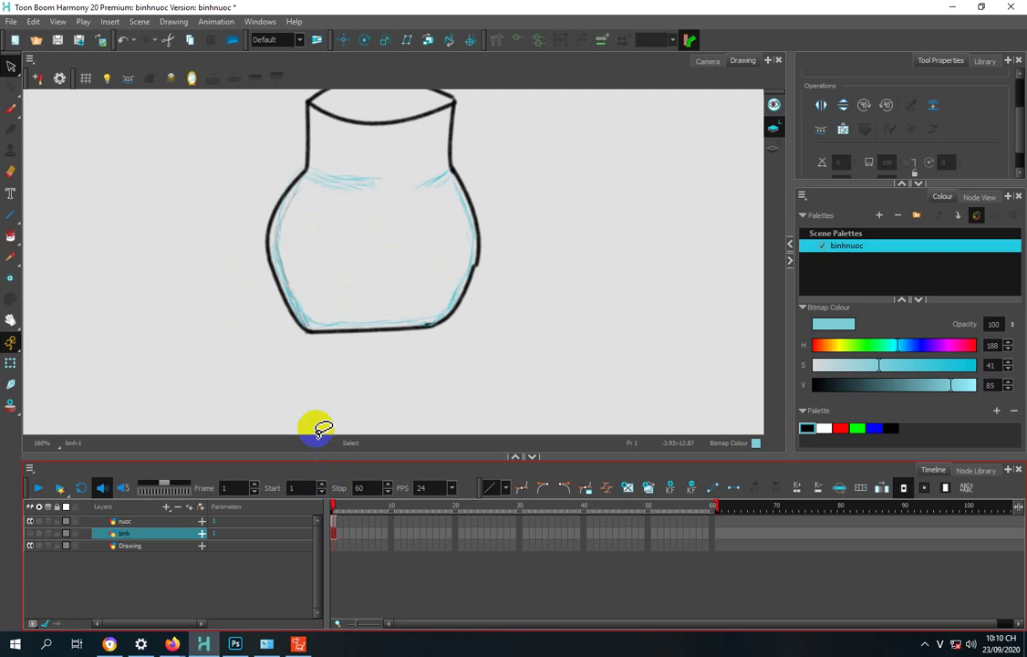
{"action": "left_click", "coordinate": [333, 523]}
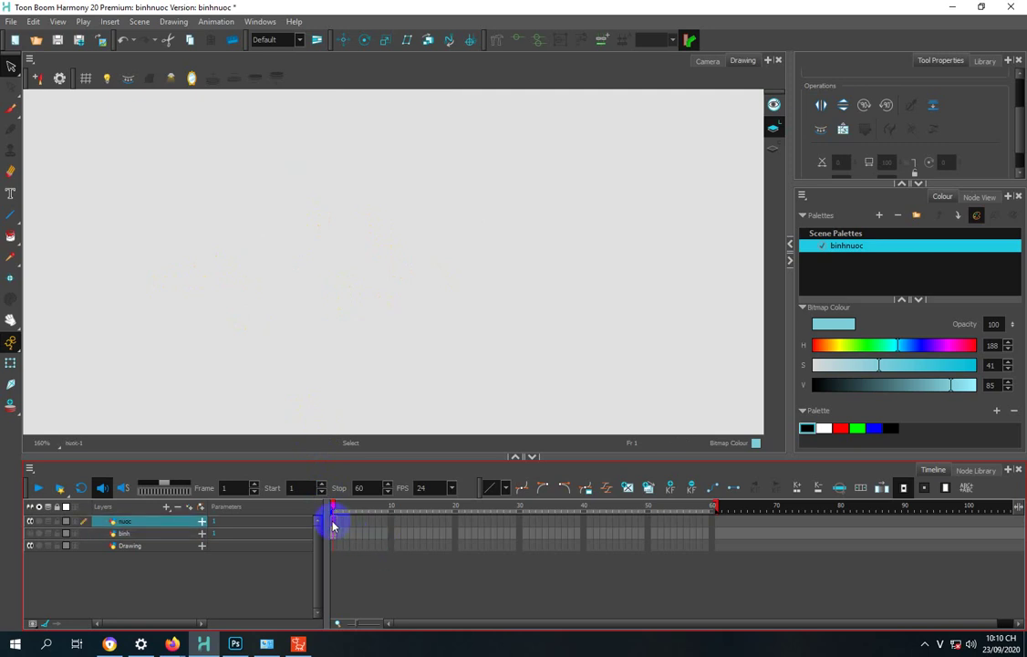
Step: Turn on the light table and grid in the drawing view, and make the binh layer visible behind nuoc
{"action": "left_click", "coordinate": [106, 78]}
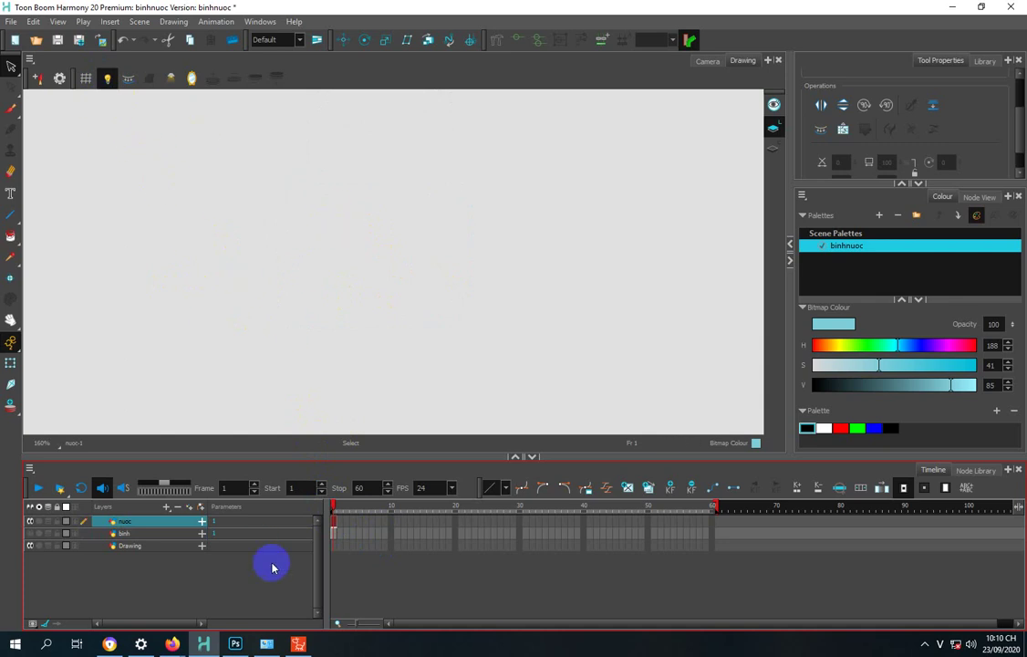
{"action": "left_click", "coordinate": [335, 534]}
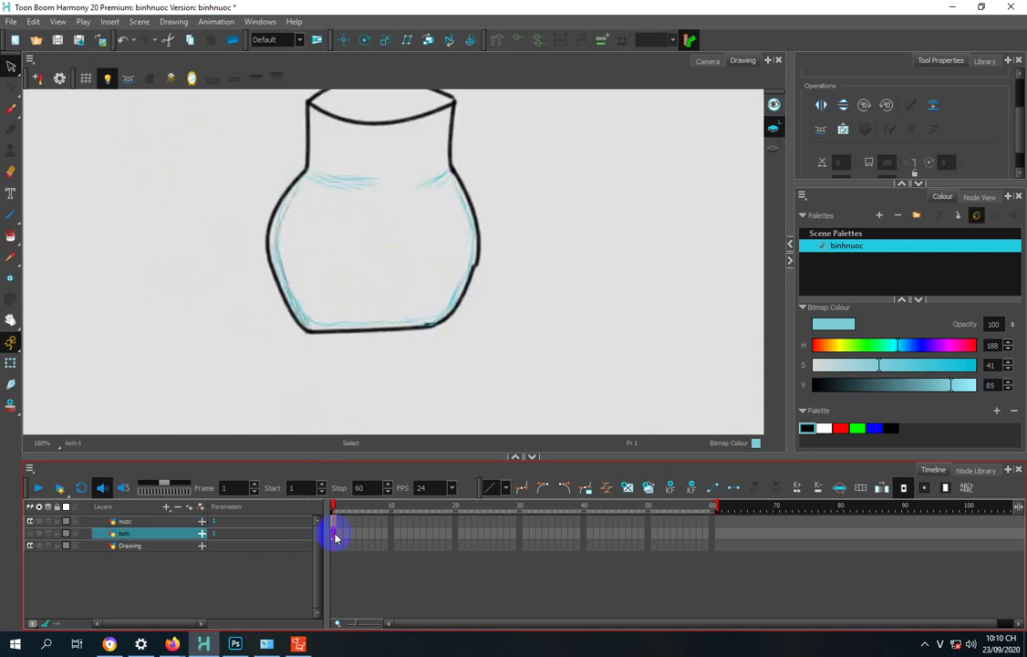
{"action": "left_click", "coordinate": [335, 521]}
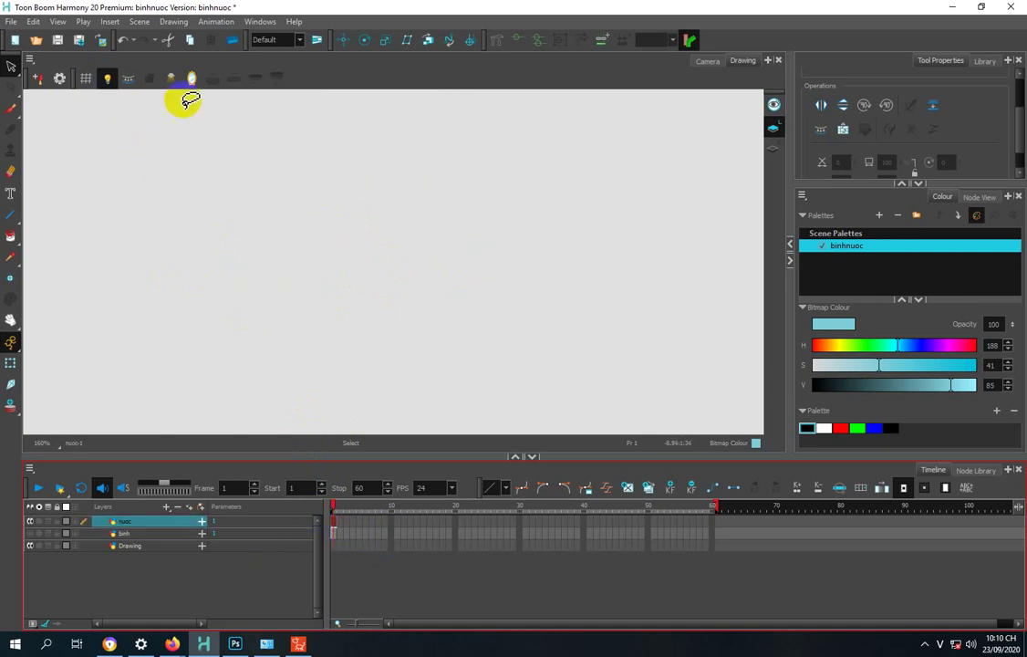
{"action": "left_click", "coordinate": [86, 78]}
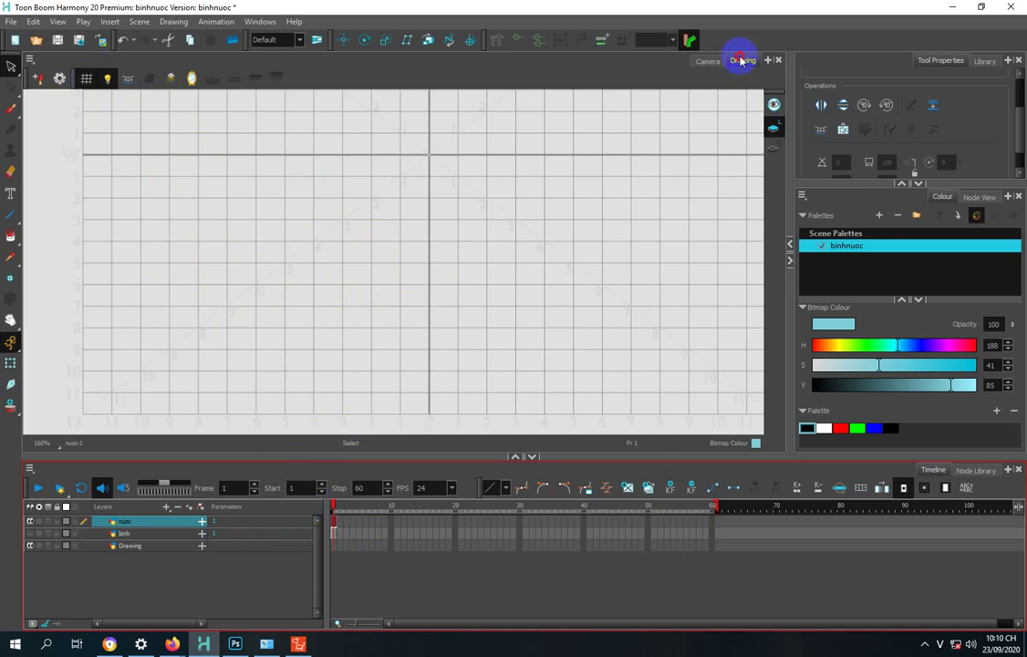
{"action": "left_click", "coordinate": [739, 60]}
{"action": "left_click", "coordinate": [29, 533]}
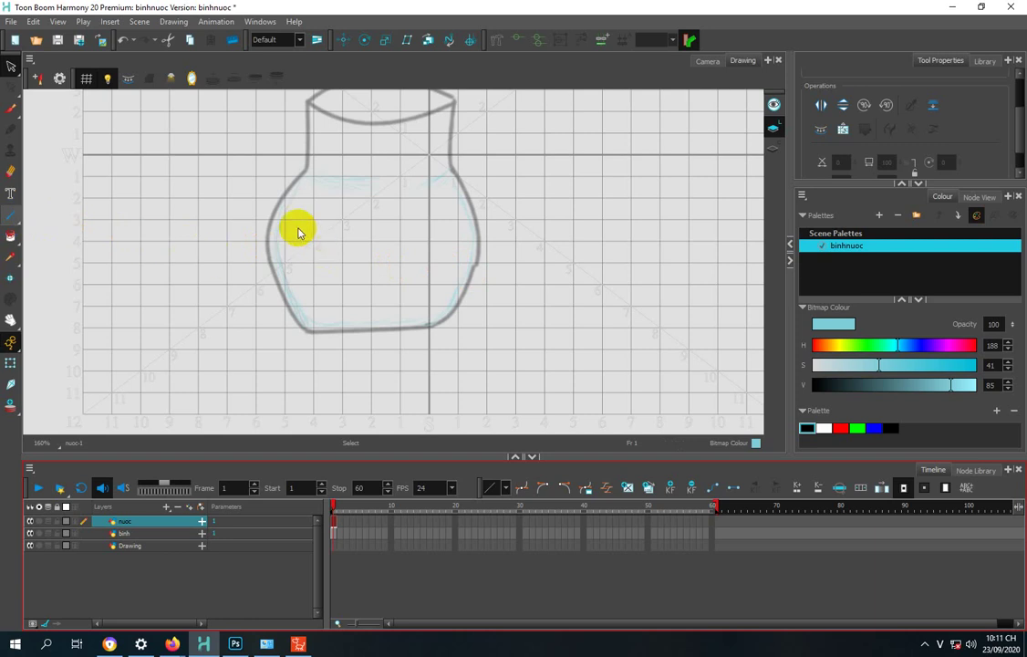
Step: With the bitmap colour's saturation at 45, outline wavy-topped water inside the jar on the nuoc layer using the Line tool and fill it
{"action": "key", "text": "alt+backslash"}
{"action": "left_click_drag", "start_coordinate": [319, 229], "coordinate": [316, 228]}
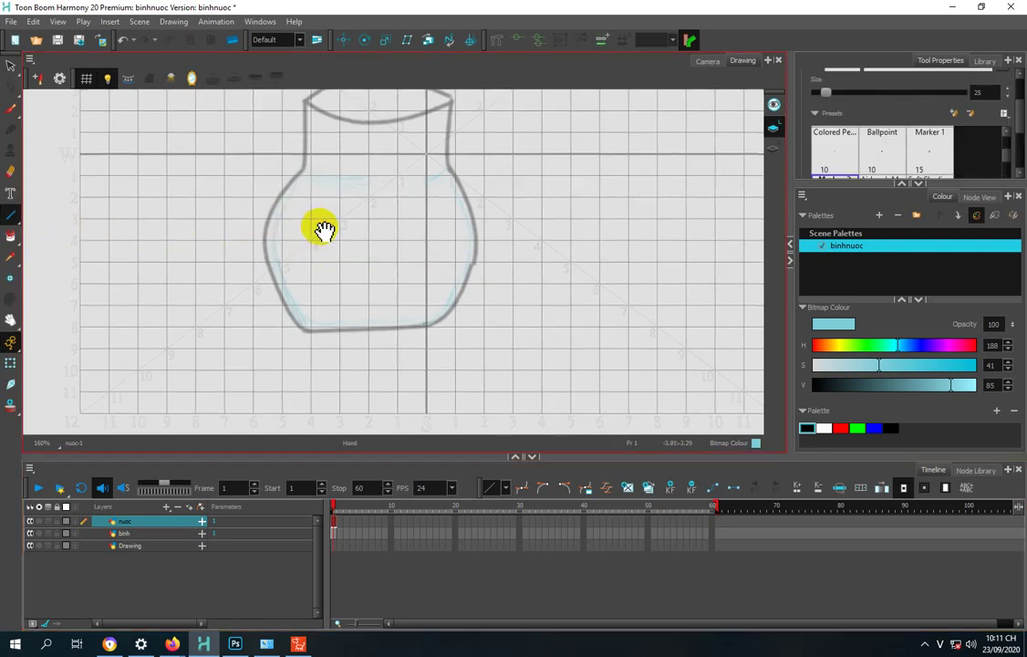
{"action": "left_click_drag", "start_coordinate": [854, 368], "coordinate": [886, 365]}
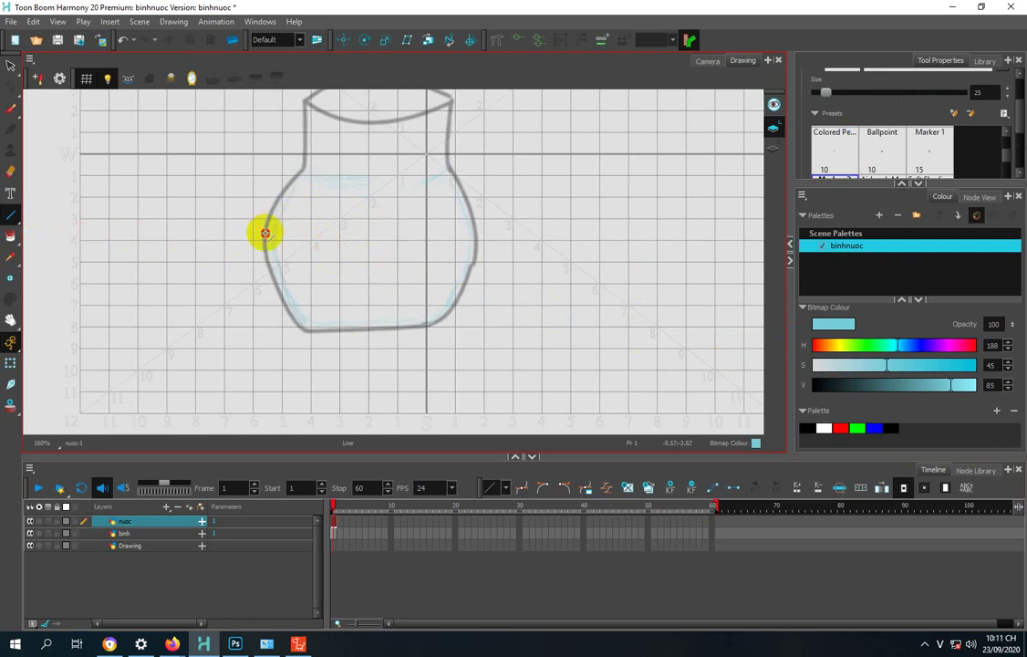
{"action": "mouse_move", "coordinate": [264, 234]}
{"action": "left_mouse_down"}
{"action": "mouse_move", "coordinate": [307, 229]}
{"action": "mouse_move", "coordinate": [305, 220]}
{"action": "mouse_move", "coordinate": [408, 229]}
{"action": "mouse_move", "coordinate": [395, 214]}
{"action": "mouse_move", "coordinate": [418, 235]}
{"action": "mouse_move", "coordinate": [453, 223]}
{"action": "mouse_move", "coordinate": [461, 289]}
{"action": "mouse_move", "coordinate": [435, 319]}
{"action": "mouse_move", "coordinate": [475, 281]}
{"action": "mouse_move", "coordinate": [415, 277]}
{"action": "mouse_move", "coordinate": [324, 324]}
{"action": "mouse_move", "coordinate": [440, 322]}
{"action": "left_mouse_up"}
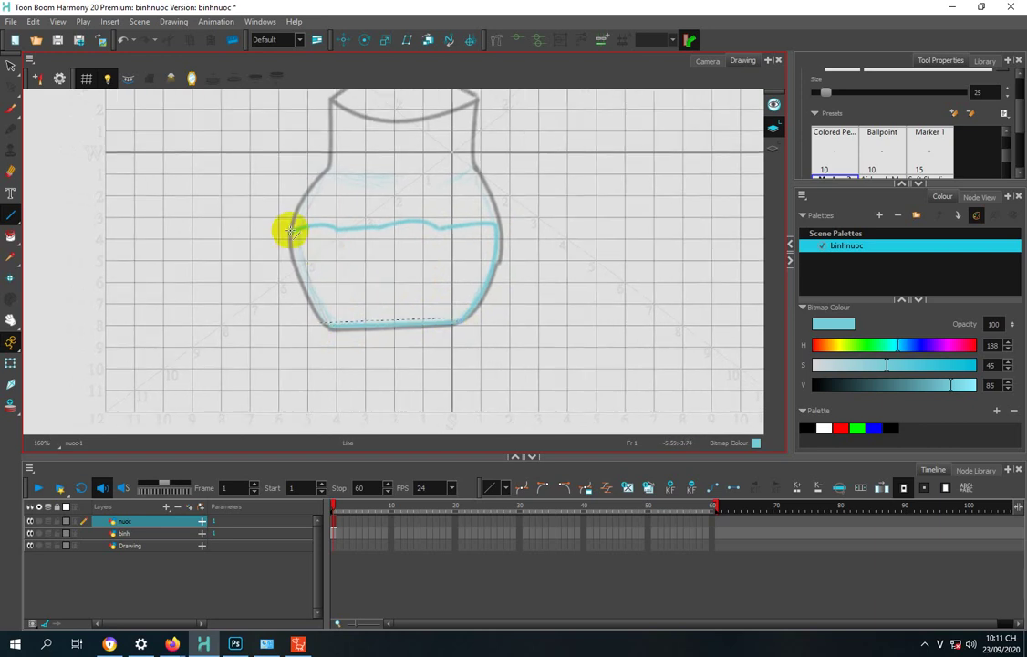
{"action": "mouse_move", "coordinate": [289, 229]}
{"action": "left_mouse_down"}
{"action": "mouse_move", "coordinate": [326, 321]}
{"action": "mouse_move", "coordinate": [310, 310]}
{"action": "left_mouse_up"}
{"action": "left_click_drag", "start_coordinate": [367, 263], "coordinate": [346, 257]}
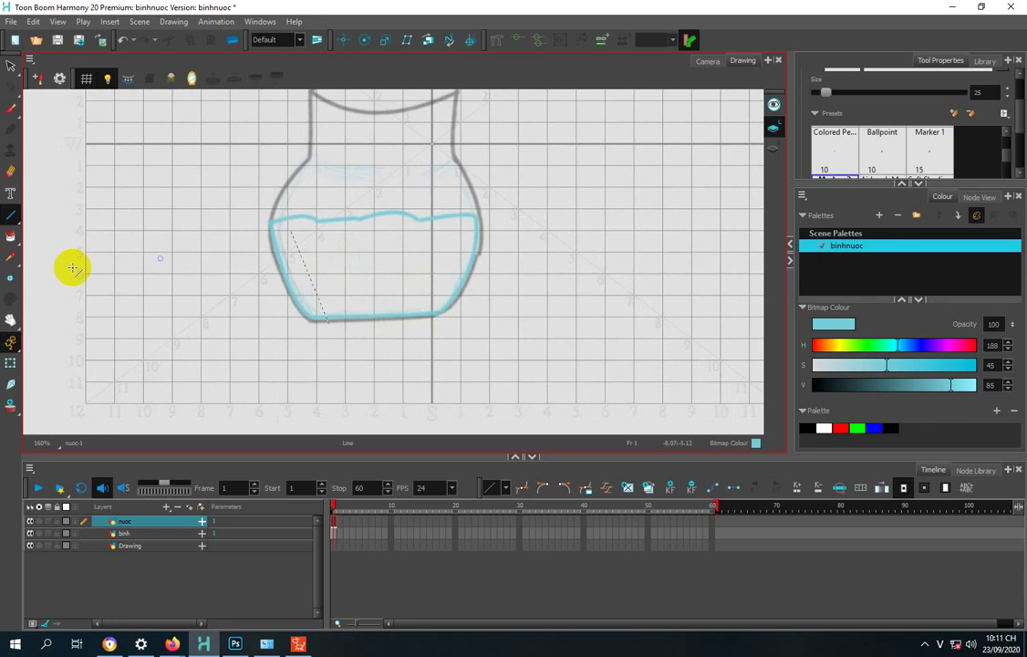
{"action": "left_click", "coordinate": [10, 237]}
{"action": "left_click", "coordinate": [349, 273]}
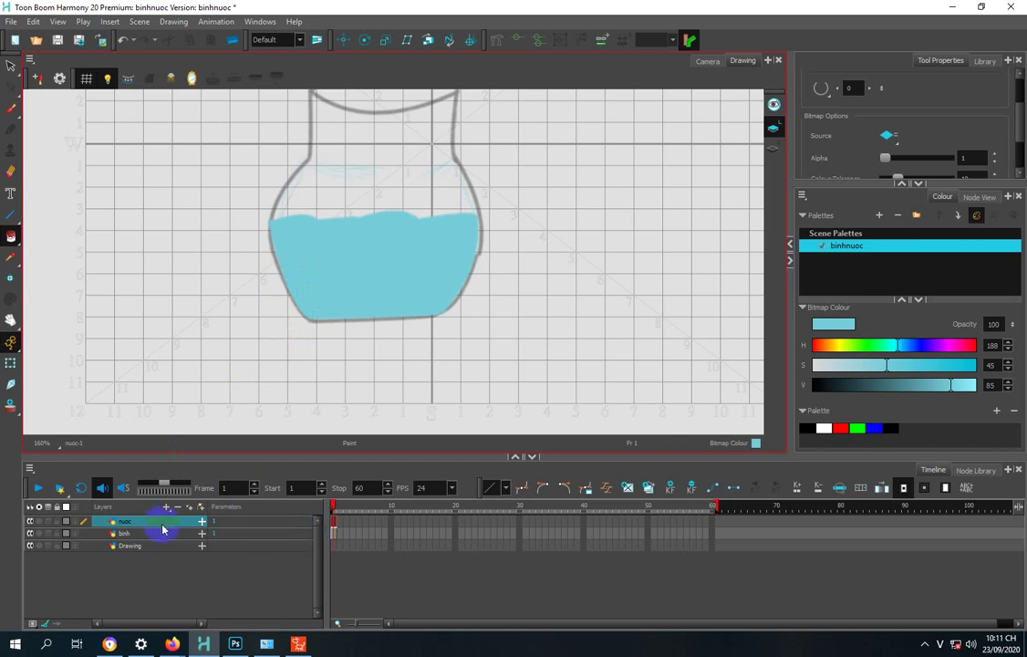
Step: Minimise the open program windows, create a desktop folder named vidubai1 and open it
{"action": "left_click", "coordinate": [949, 6]}
{"action": "left_click", "coordinate": [971, 8]}
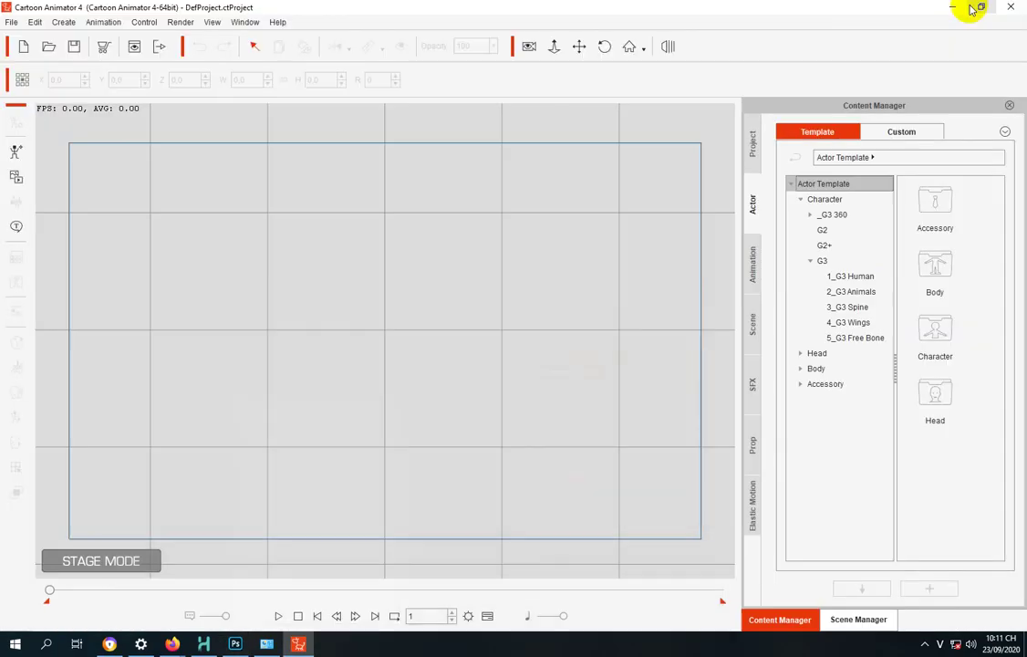
{"action": "left_click", "coordinate": [955, 7]}
{"action": "right_click", "coordinate": [138, 209]}
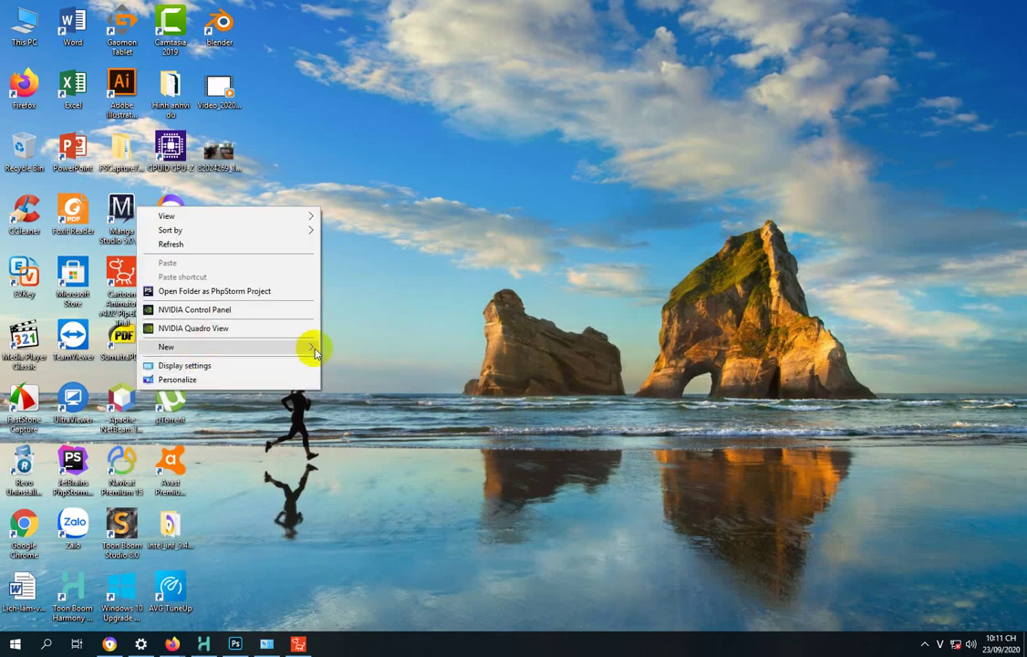
{"action": "mouse_move", "coordinate": [315, 351]}
{"action": "left_click", "coordinate": [348, 352]}
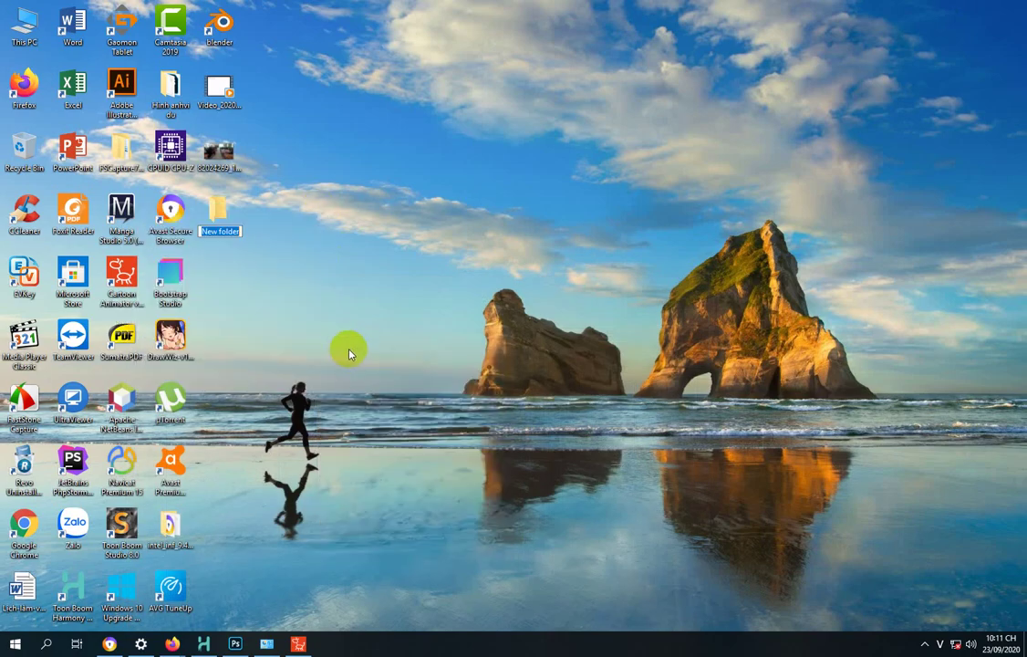
{"action": "key", "text": "BackSpace"}
{"action": "type", "text": "vidubai1"}
{"action": "key", "text": "Return"}
{"action": "double_click", "coordinate": [214, 213]}
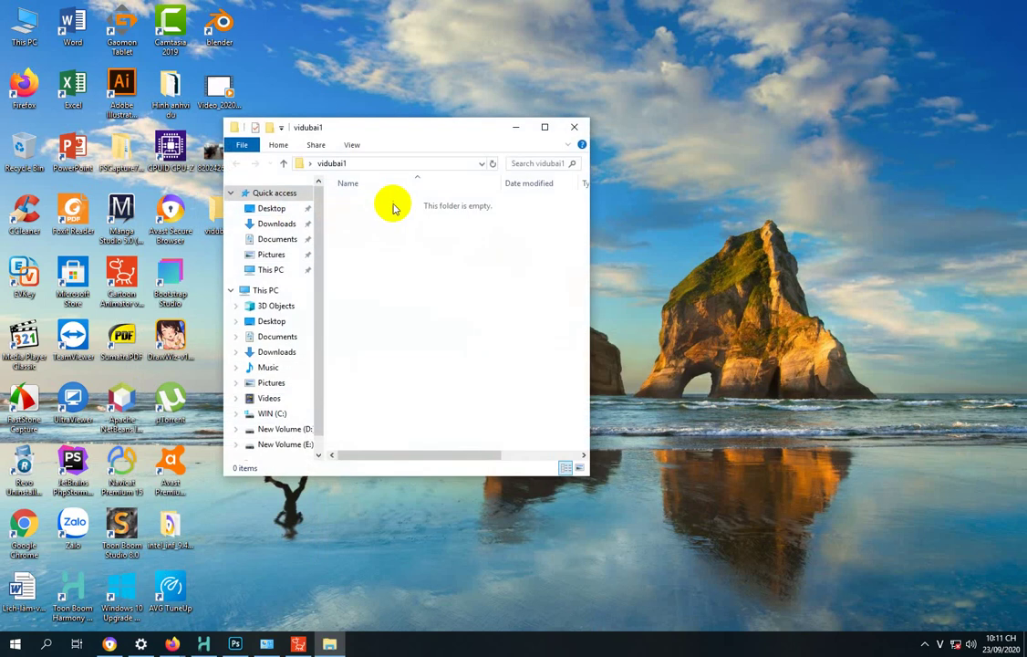
Step: Close the vidubai1 folder window, switch to Toon Boom Harmony and hide the binh and Drawing layers so only nuoc shows
{"action": "left_click_drag", "start_coordinate": [402, 137], "coordinate": [494, 88]}
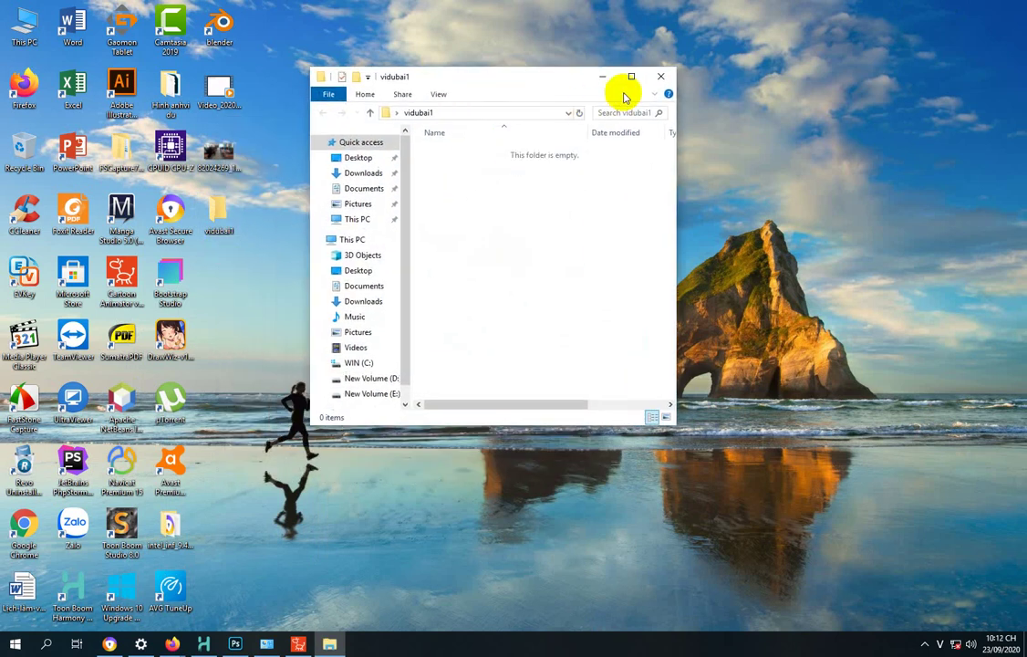
{"action": "left_click", "coordinate": [655, 80]}
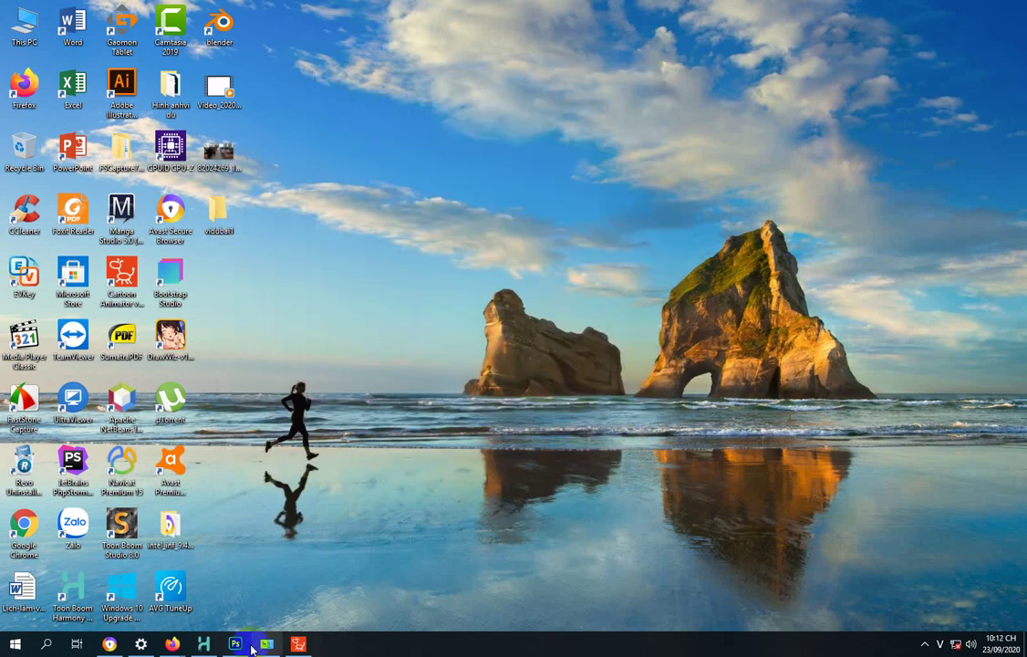
{"action": "double_click", "coordinate": [204, 645]}
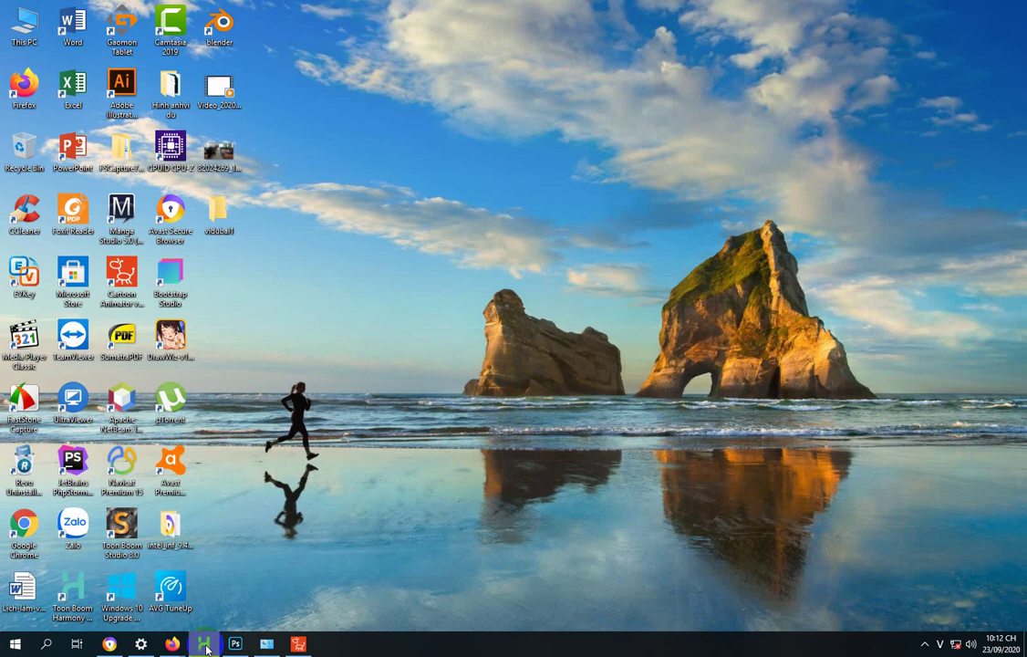
{"action": "left_click", "coordinate": [205, 645]}
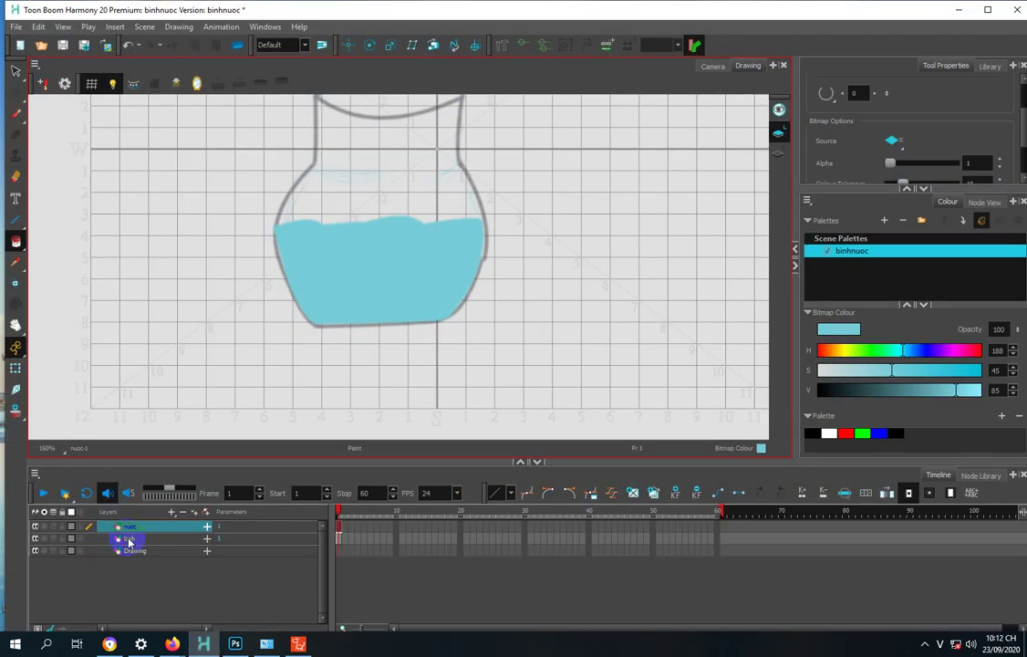
{"action": "left_click", "coordinate": [74, 541]}
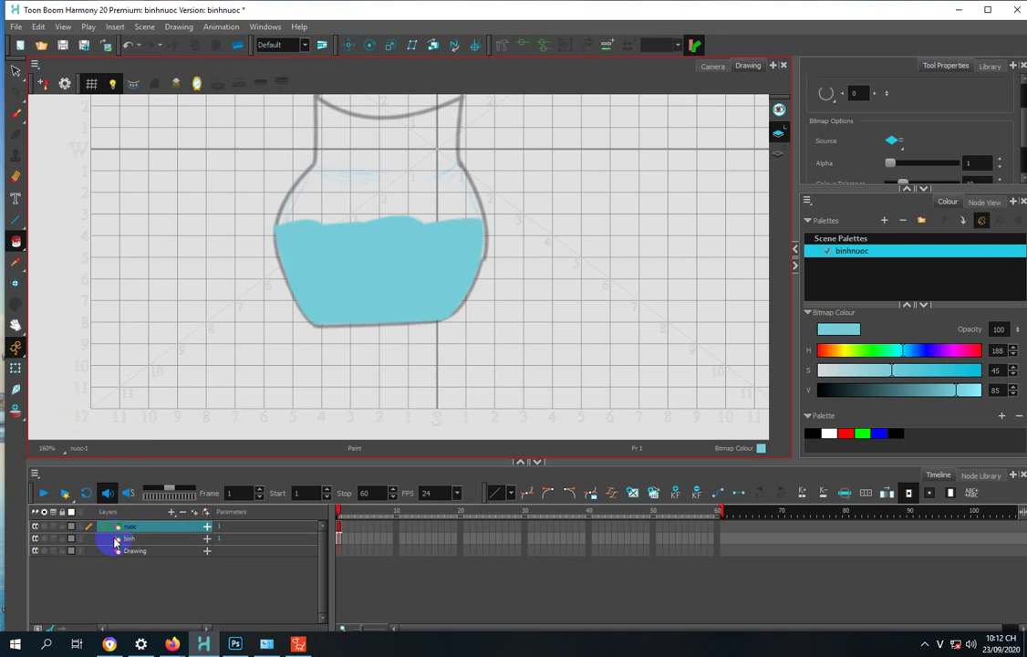
{"action": "left_click", "coordinate": [36, 539]}
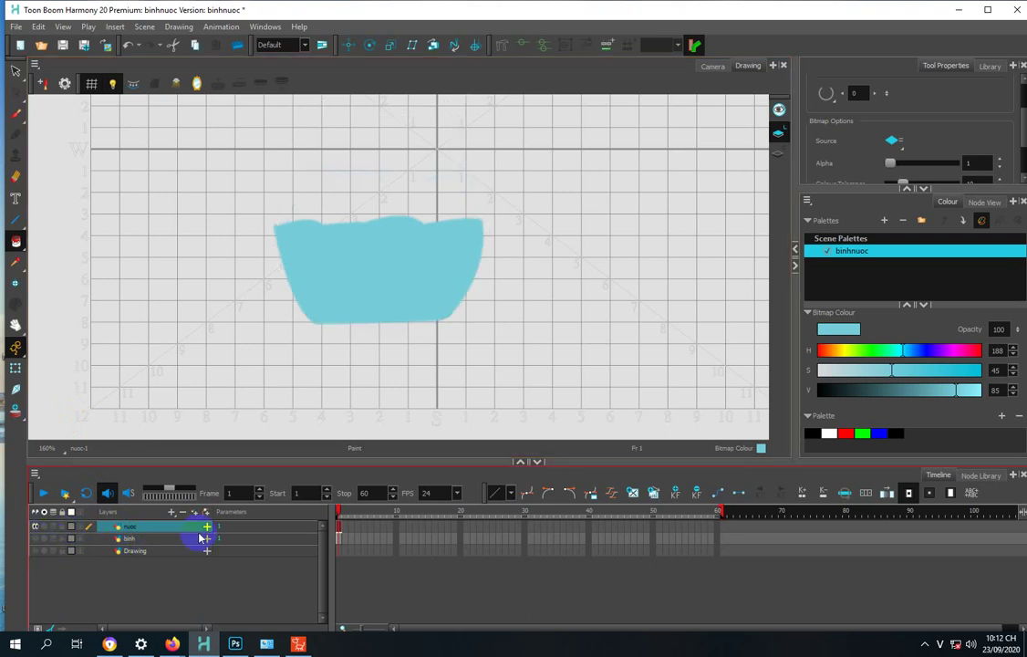
Step: Export the nuoc layer as a PSD layout image named nuoc into the desktop folder vidubai1
{"action": "left_click", "coordinate": [17, 26]}
{"action": "mouse_move", "coordinate": [44, 214]}
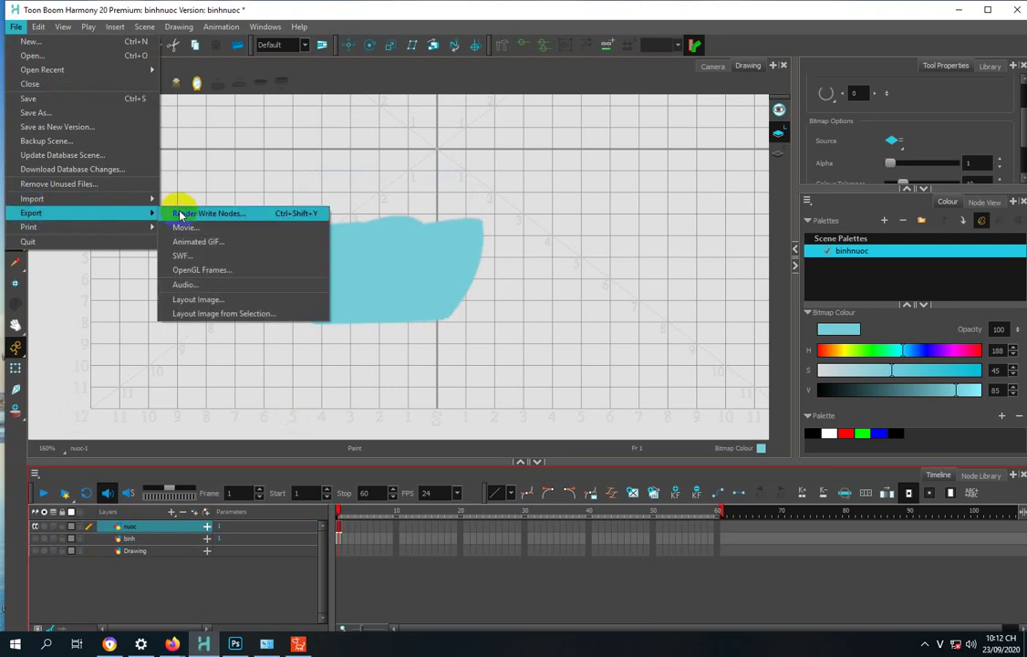
{"action": "left_click", "coordinate": [187, 305]}
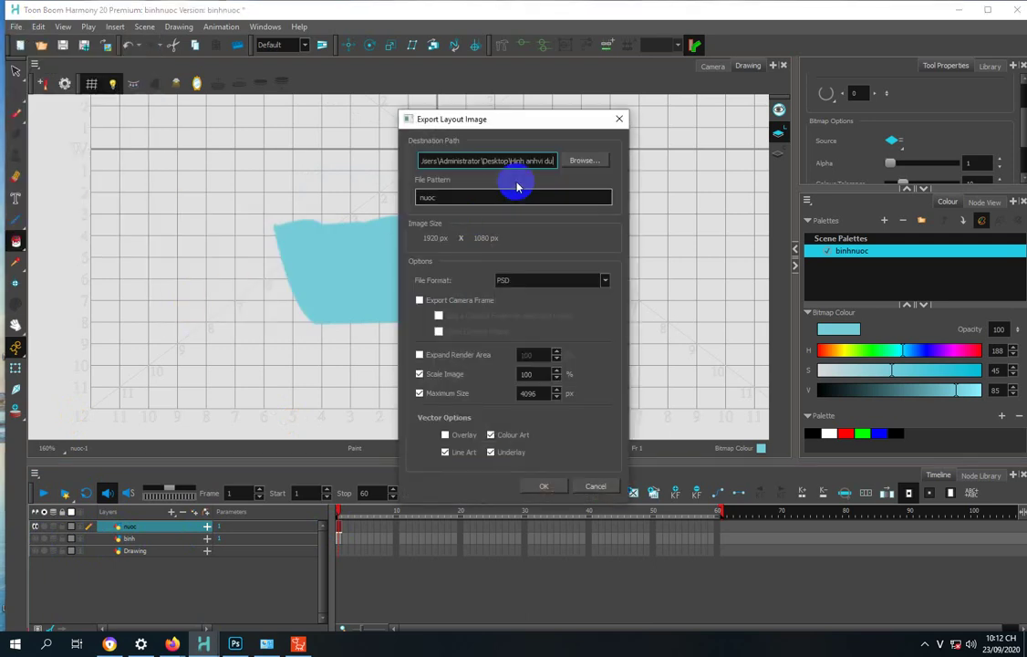
{"action": "left_click", "coordinate": [486, 197]}
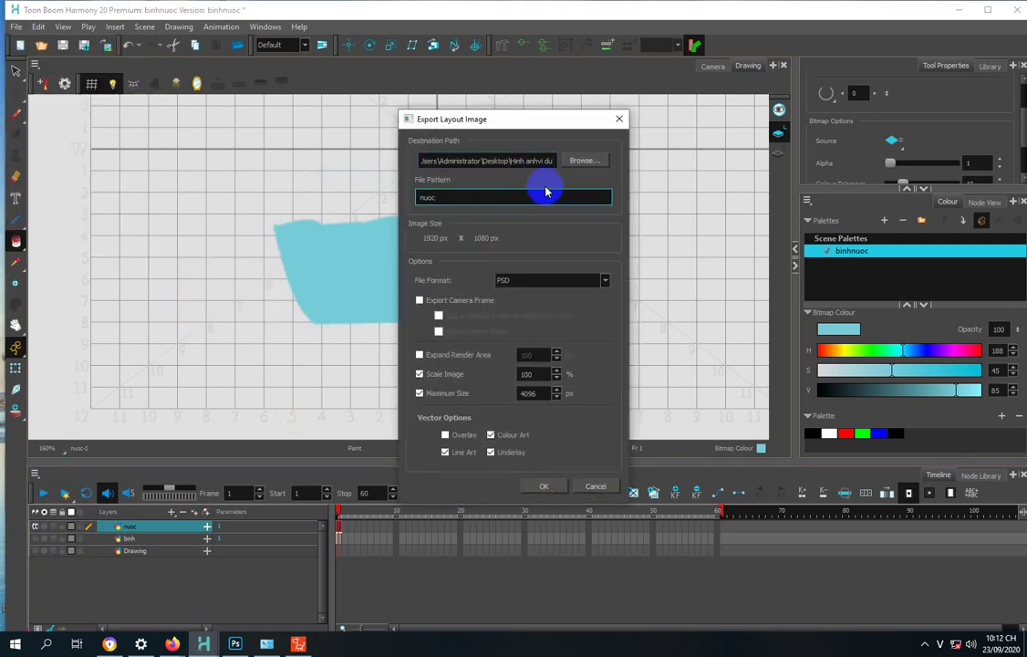
{"action": "left_click", "coordinate": [586, 160]}
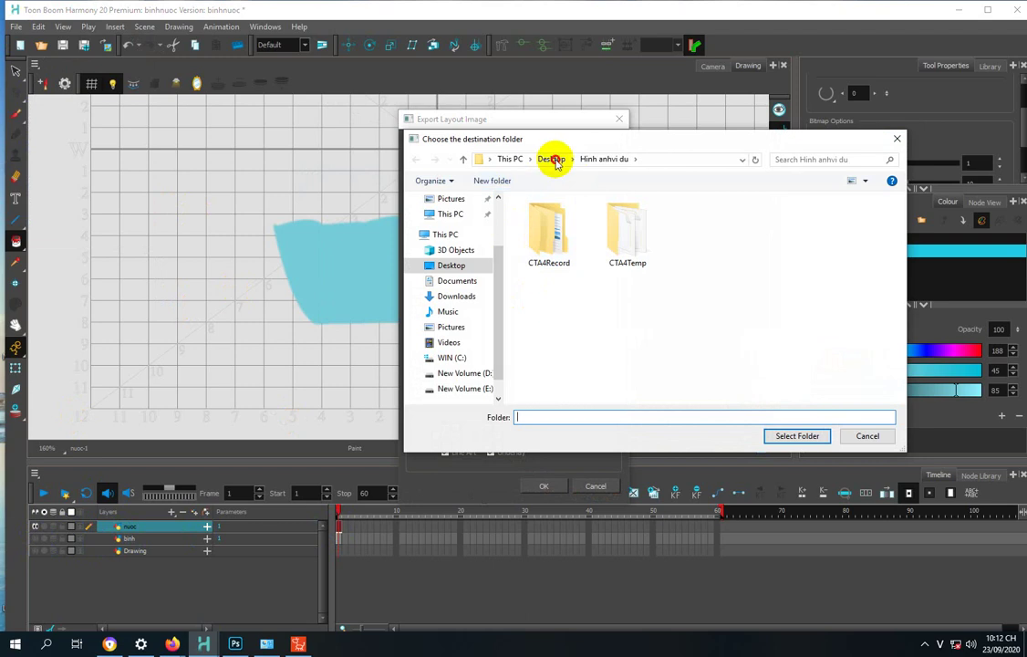
{"action": "left_click", "coordinate": [553, 159]}
{"action": "left_click", "coordinate": [785, 248]}
{"action": "double_click", "coordinate": [785, 248]}
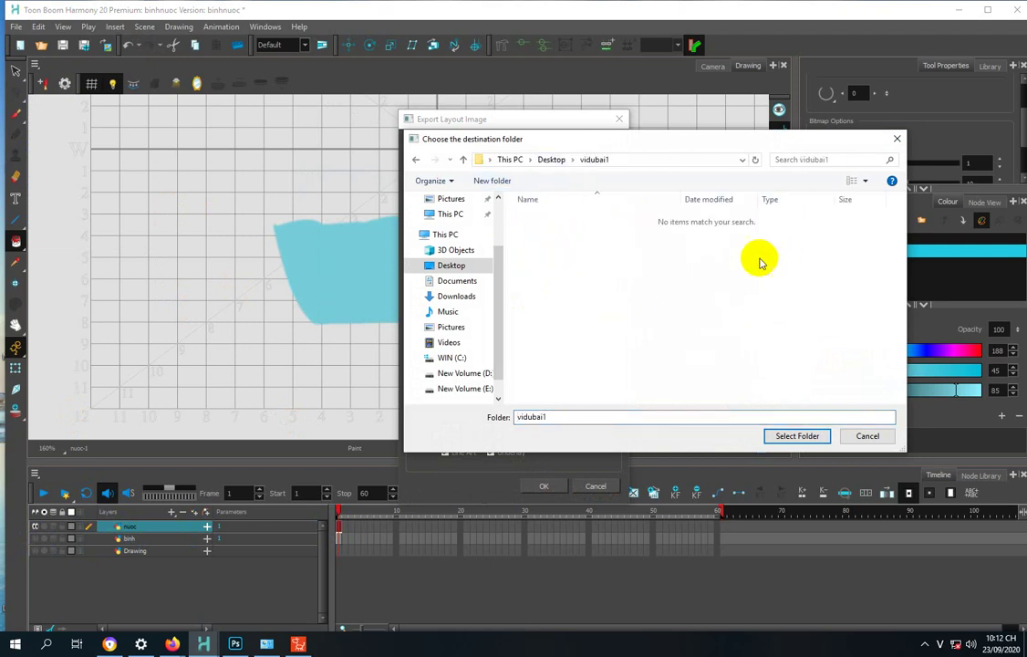
{"action": "left_click", "coordinate": [787, 435]}
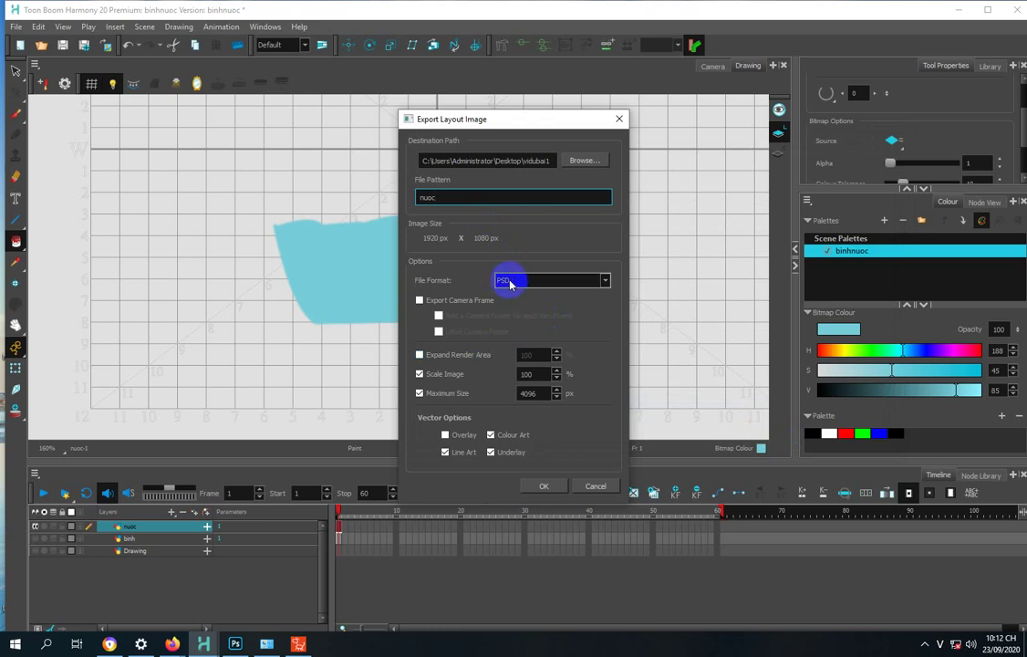
{"action": "left_click", "coordinate": [543, 485]}
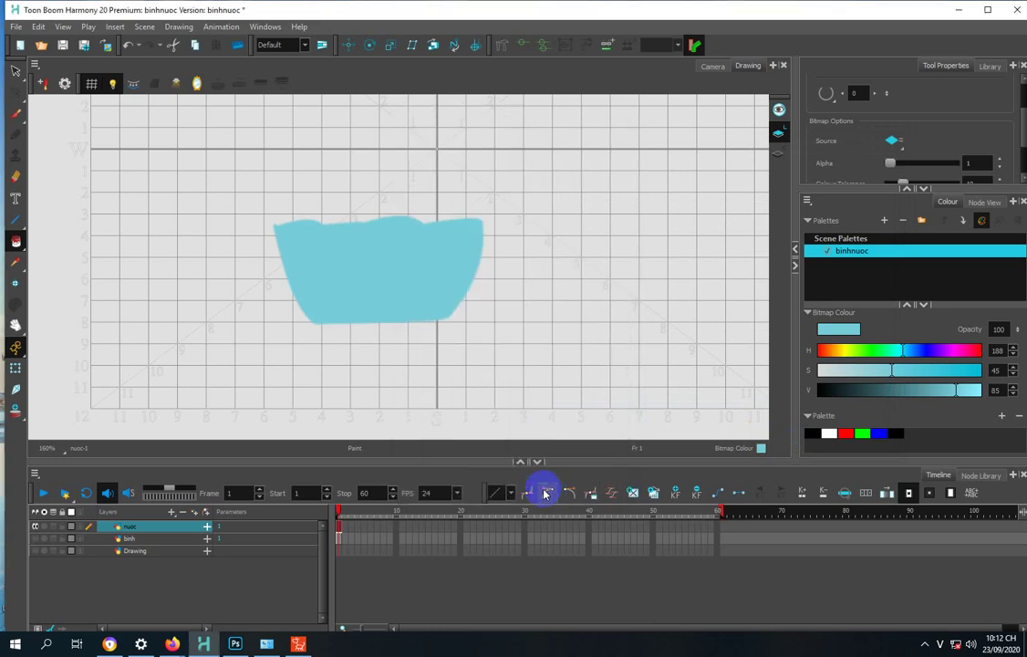
Step: With only the binh layer visible, export it as a PSD layout image named binh into vidubai1, and save the scene
{"action": "left_click", "coordinate": [33, 532]}
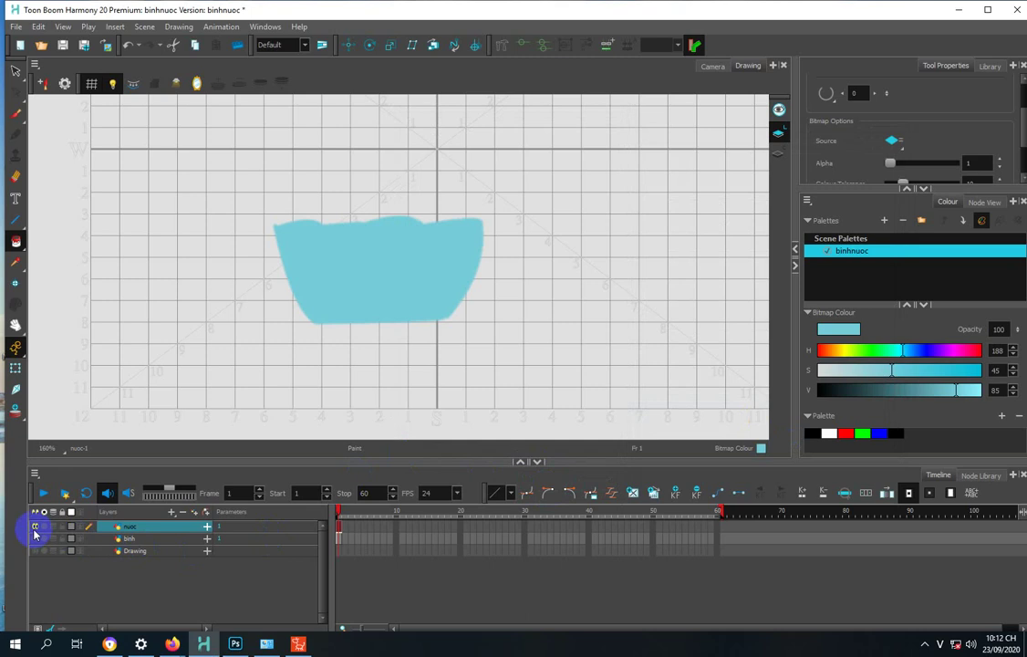
{"action": "left_click", "coordinate": [119, 538]}
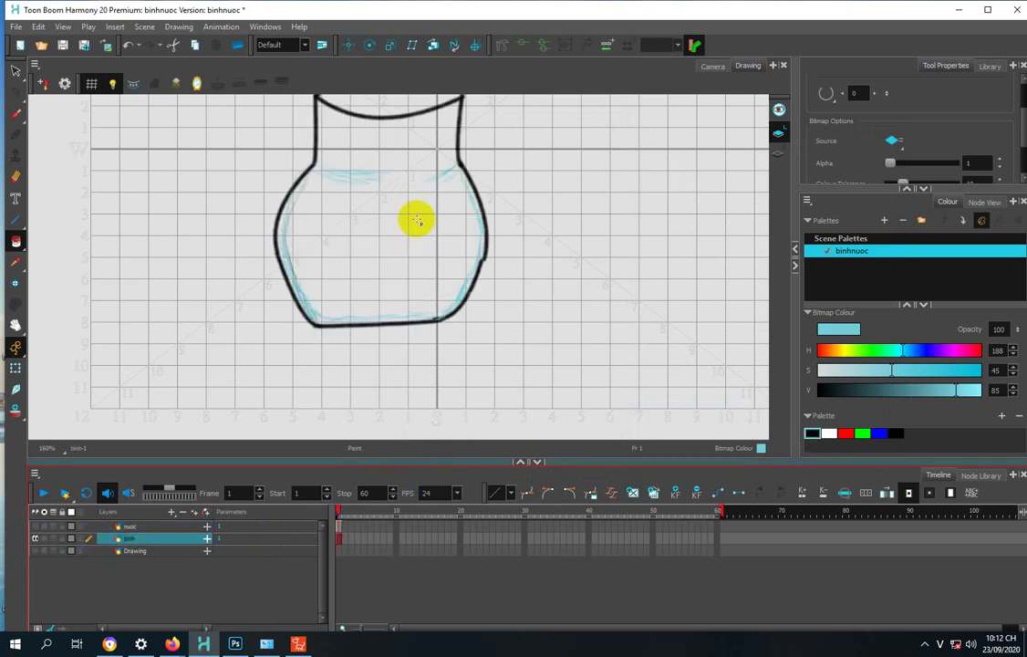
{"action": "left_click", "coordinate": [15, 28]}
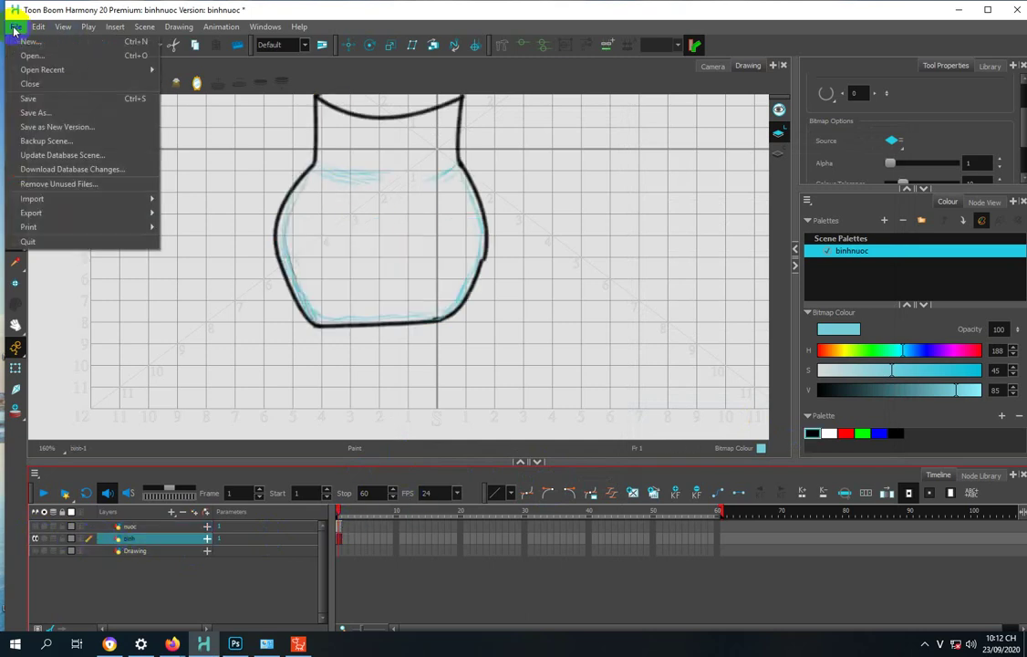
{"action": "mouse_move", "coordinate": [54, 213]}
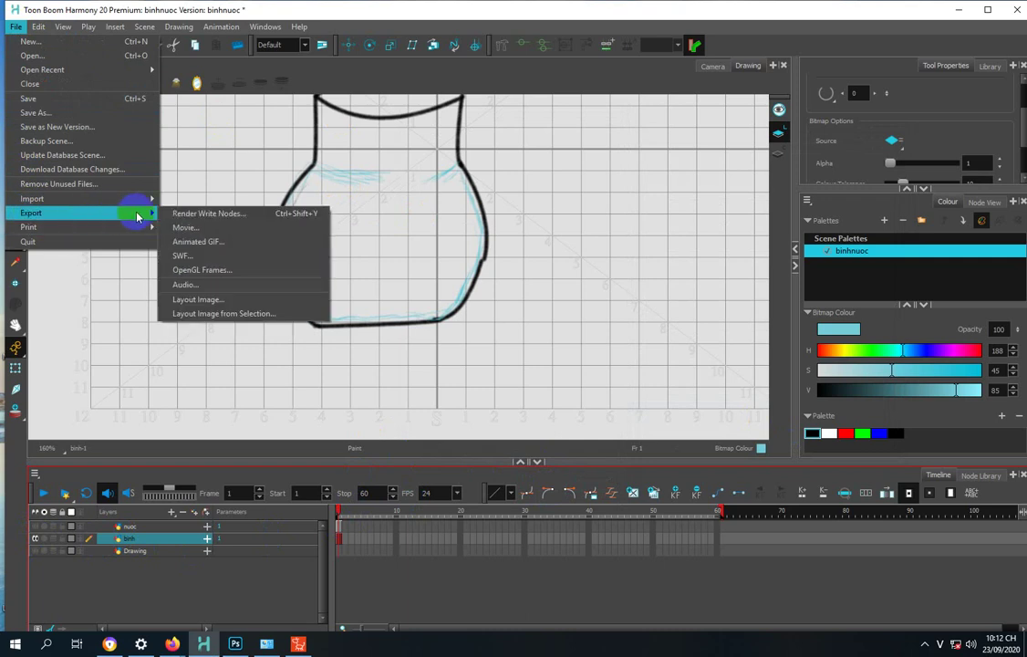
{"action": "left_click", "coordinate": [200, 298]}
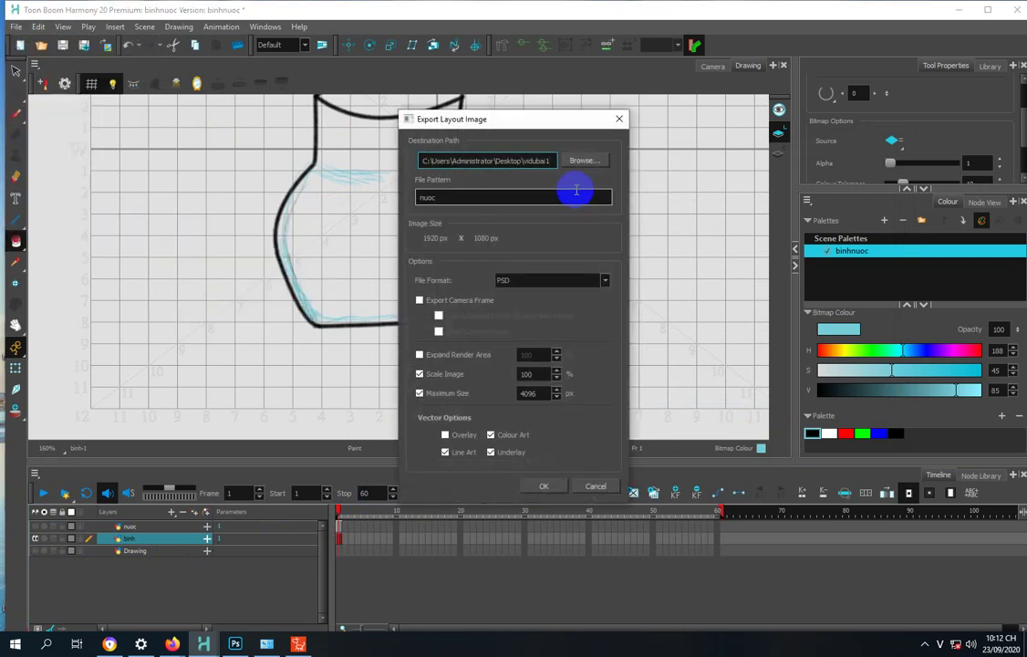
{"action": "left_click_drag", "start_coordinate": [487, 196], "coordinate": [370, 197]}
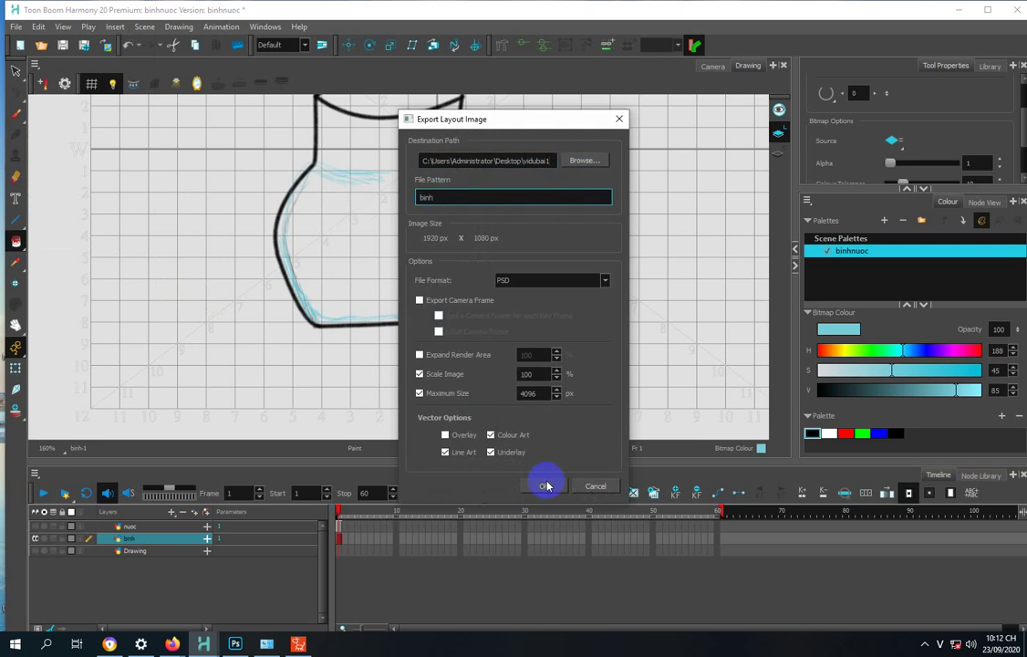
{"action": "left_click", "coordinate": [546, 490]}
{"action": "left_click", "coordinate": [471, 307]}
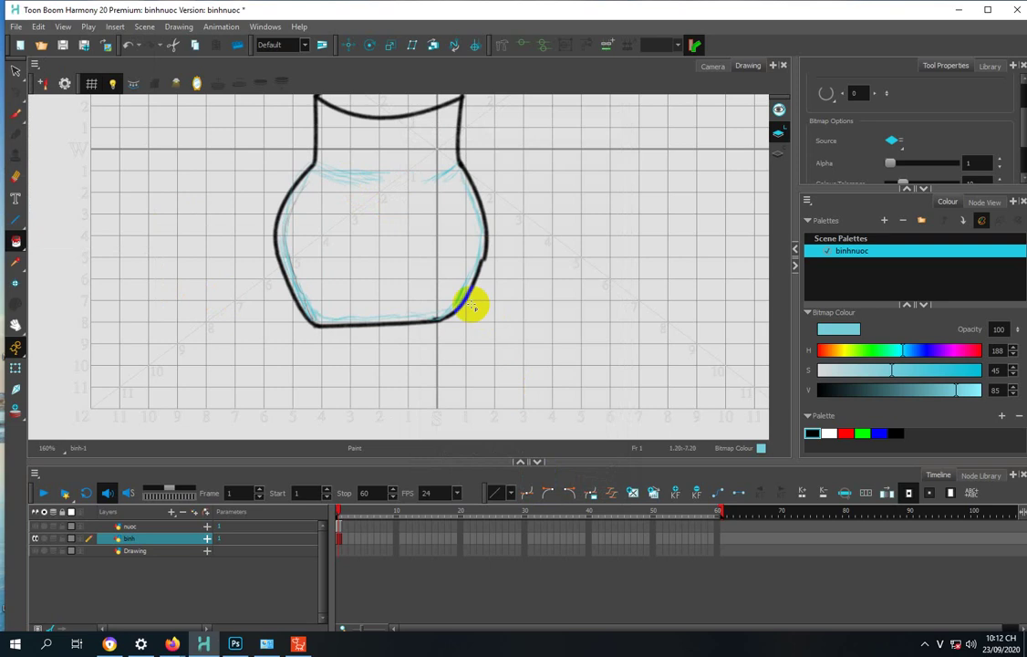
{"action": "key", "text": "ctrl+s"}
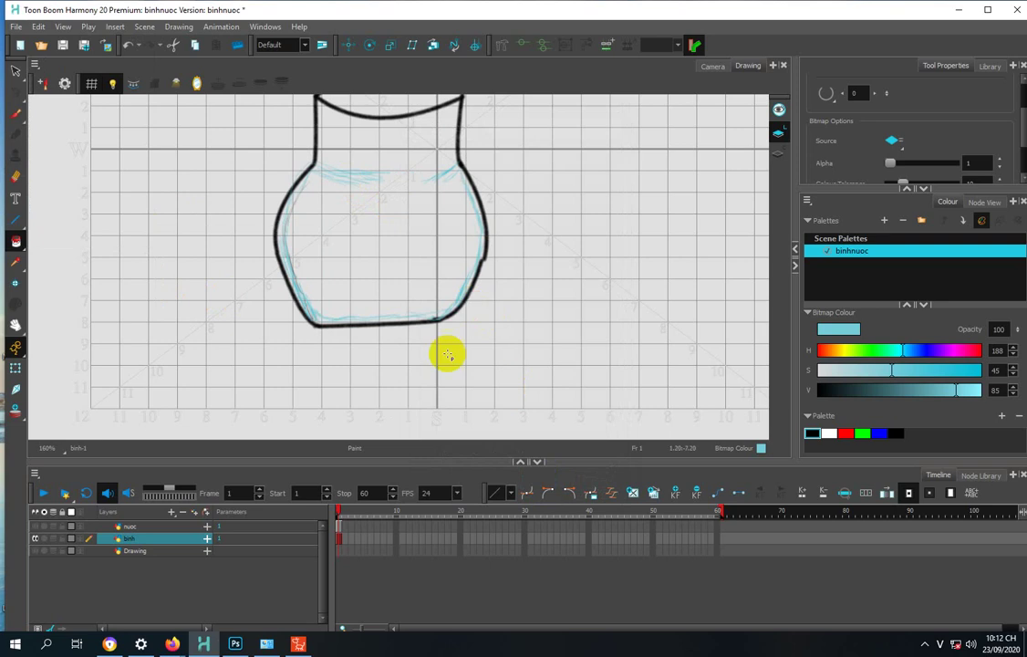
Step: Minimise Toon Boom Harmony and open nuoc.psd from the vidubai1 folder in Adobe Photoshop 2020
{"action": "left_click", "coordinate": [962, 10]}
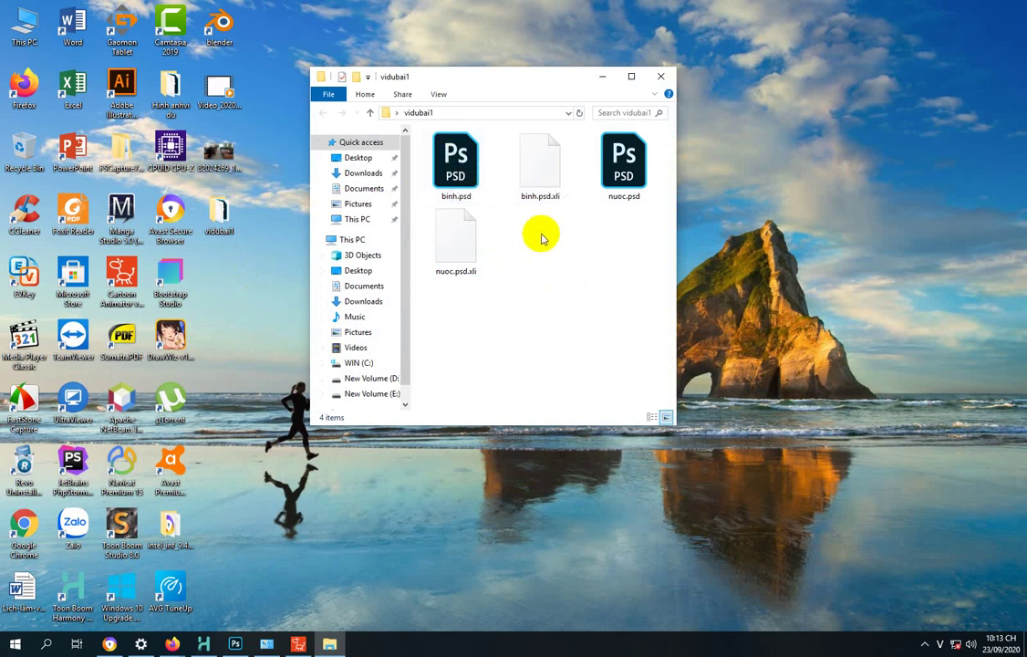
{"action": "right_click", "coordinate": [616, 166]}
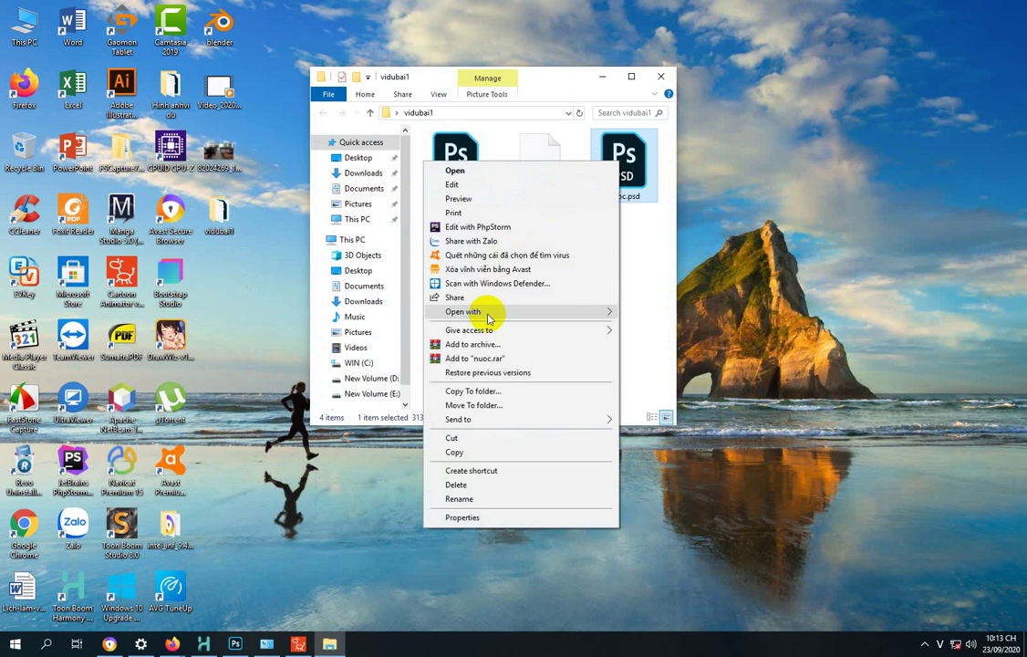
{"action": "mouse_move", "coordinate": [601, 310]}
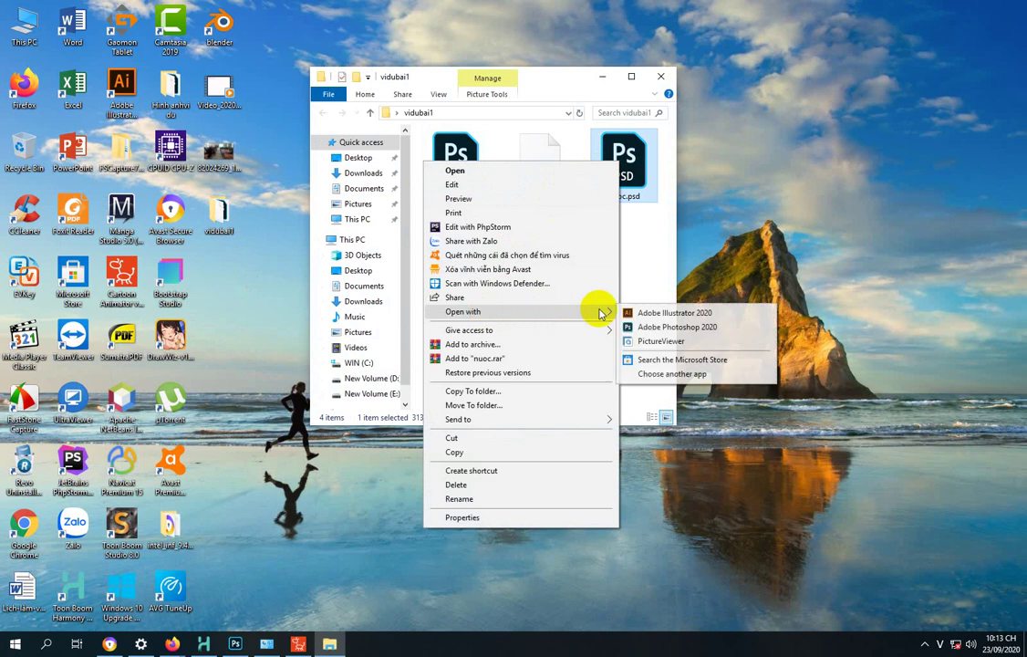
{"action": "left_click", "coordinate": [653, 329]}
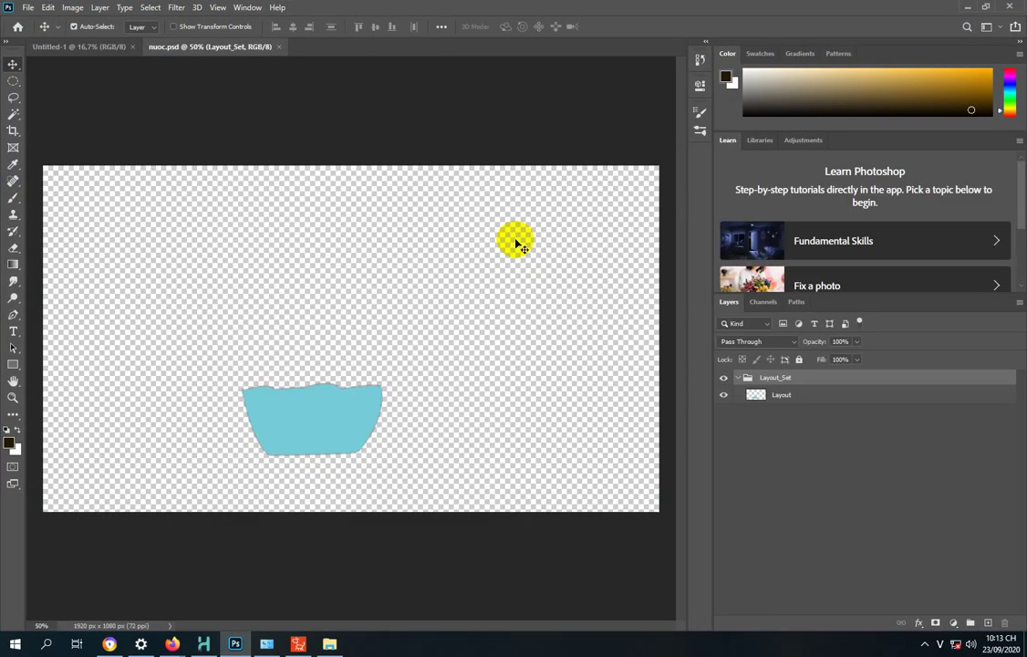
Step: Set the opacity of the water's Layout layer to 80% and save nuoc.psd
{"action": "left_click", "coordinate": [304, 407]}
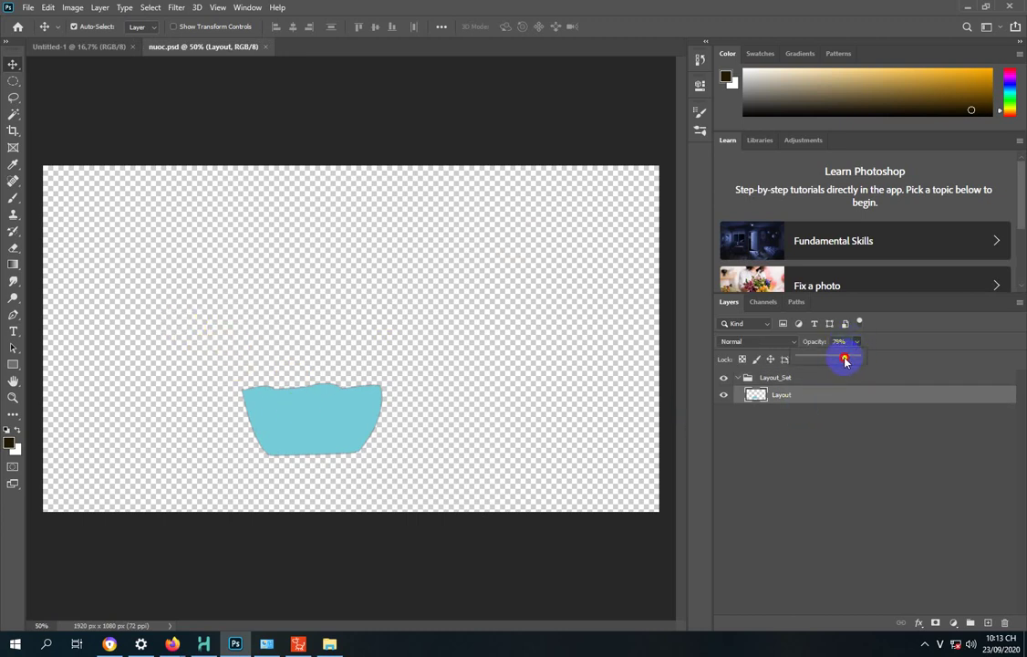
{"action": "left_click_drag", "start_coordinate": [844, 361], "coordinate": [841, 362]}
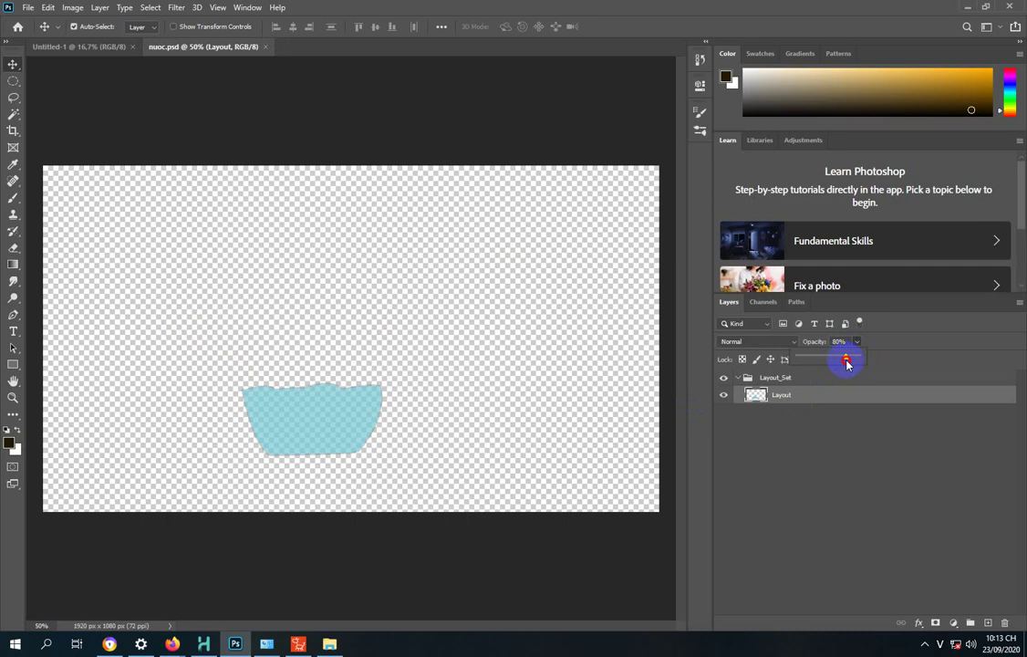
{"action": "left_click", "coordinate": [28, 8]}
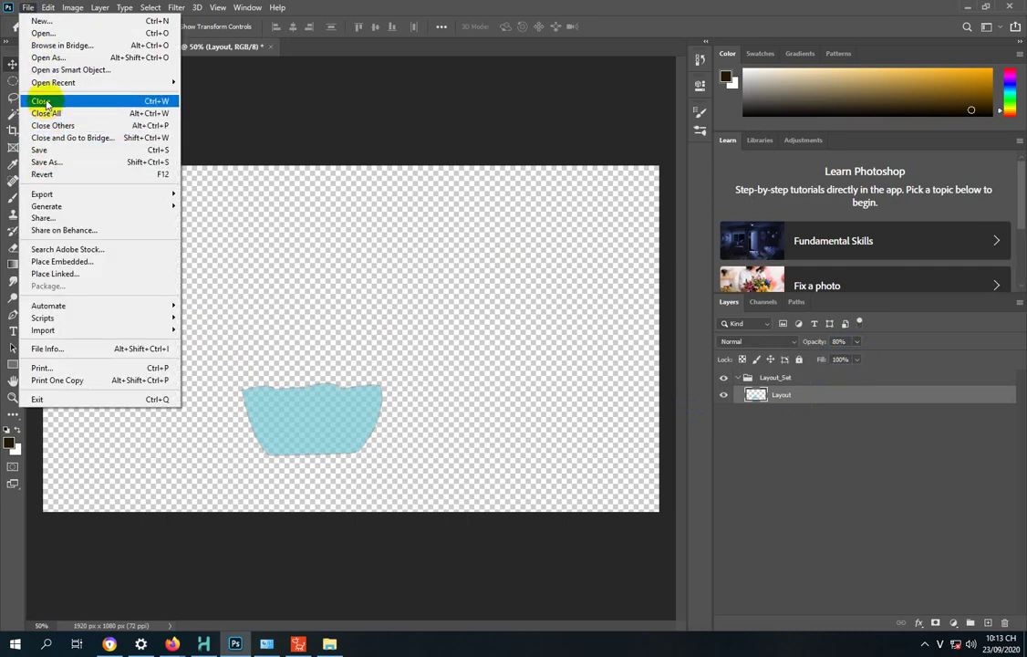
{"action": "left_click", "coordinate": [48, 150]}
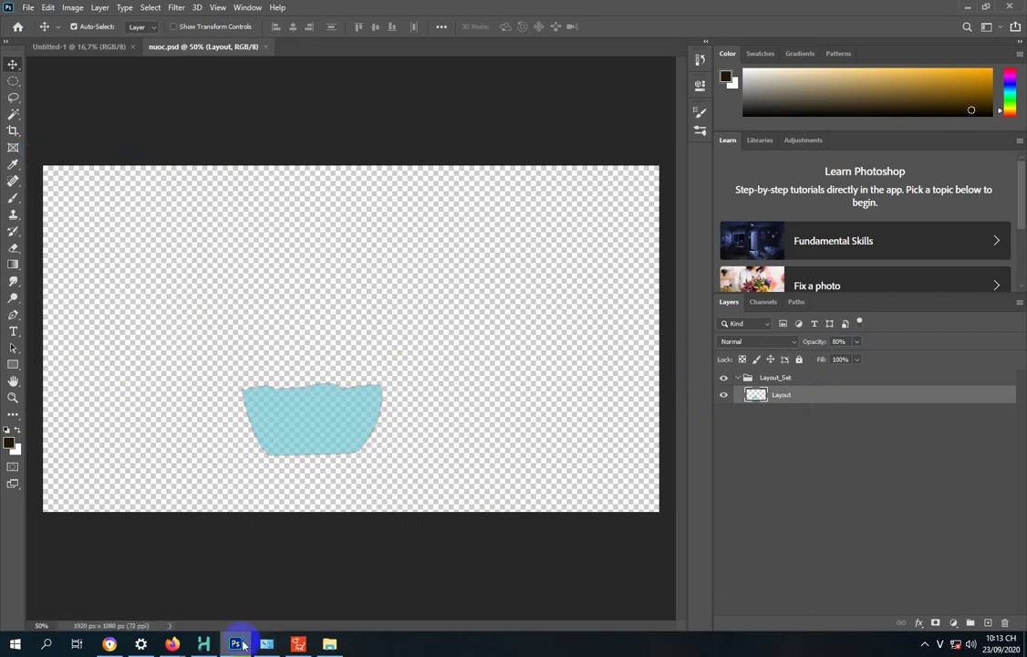
Step: Switch to Cartoon Animator 4
{"action": "left_click", "coordinate": [297, 645]}
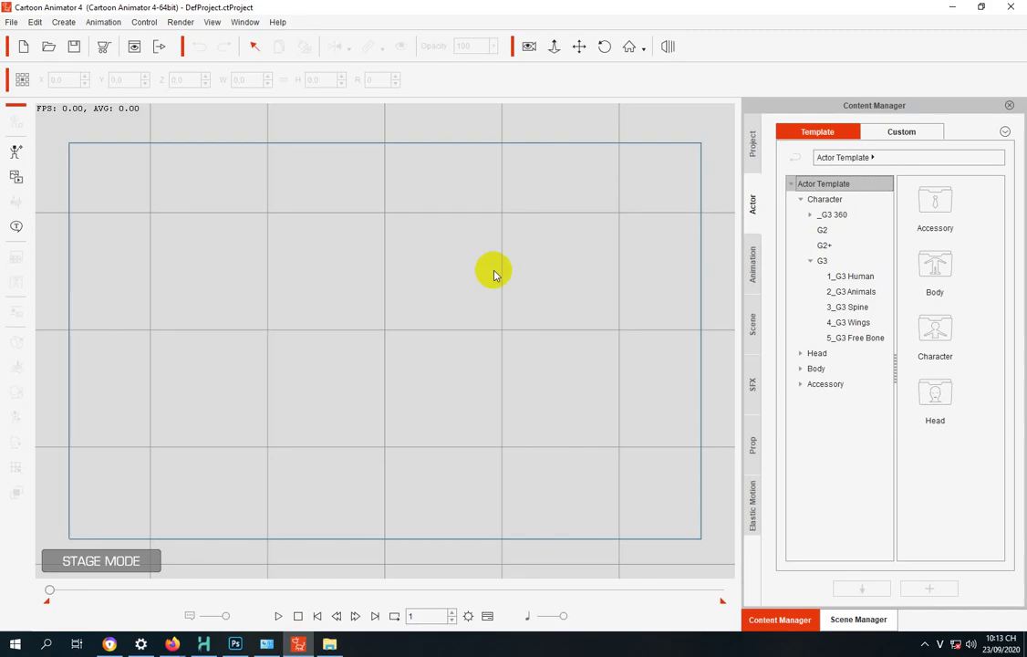